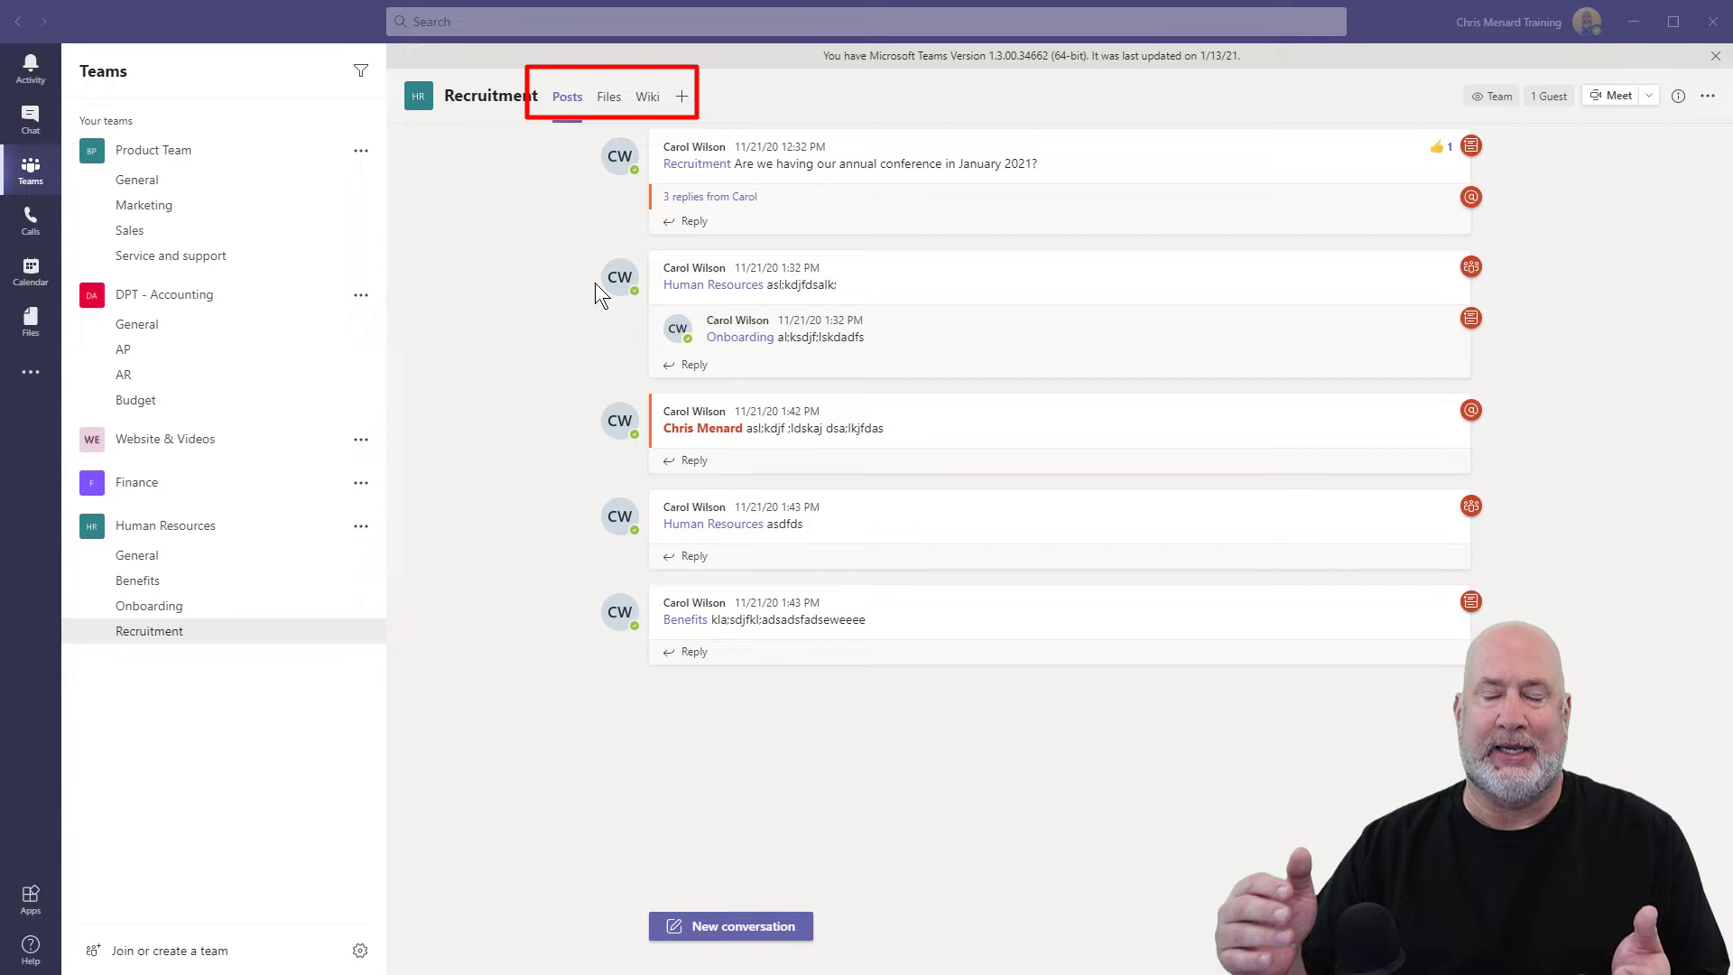
Step: Start adding a tab to the Recruitment channel, search the apps for "channel" and choose Channel calendar
click(681, 100)
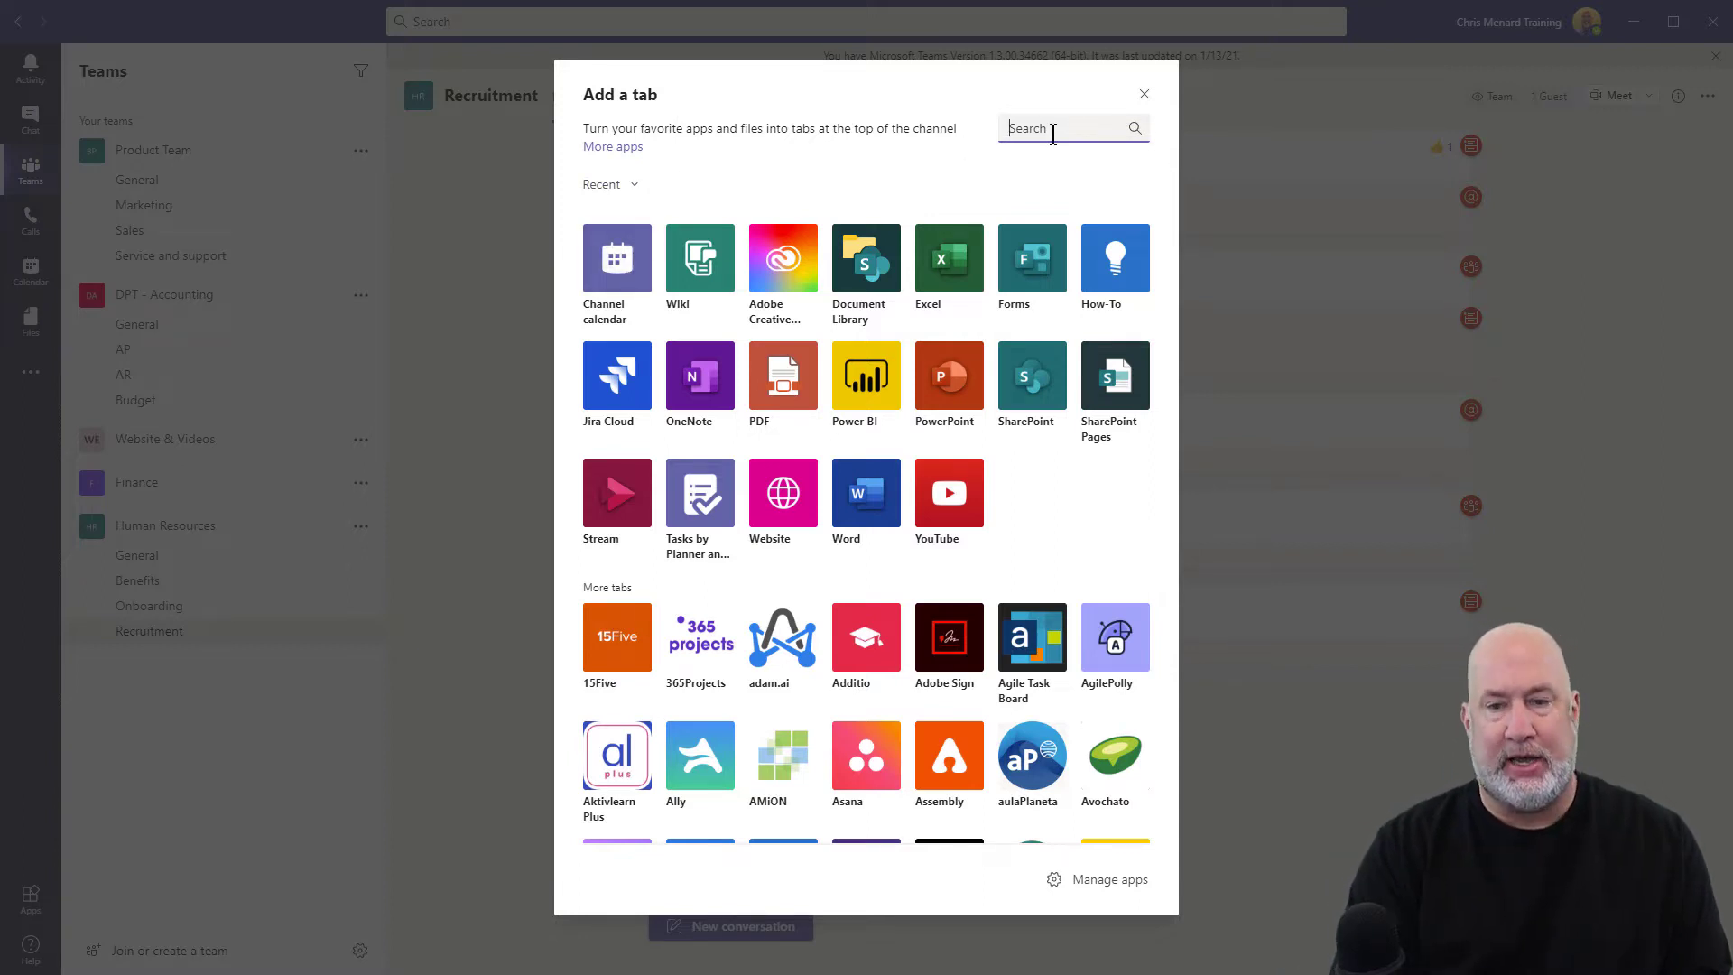
text(chall)
key(BackSpace)
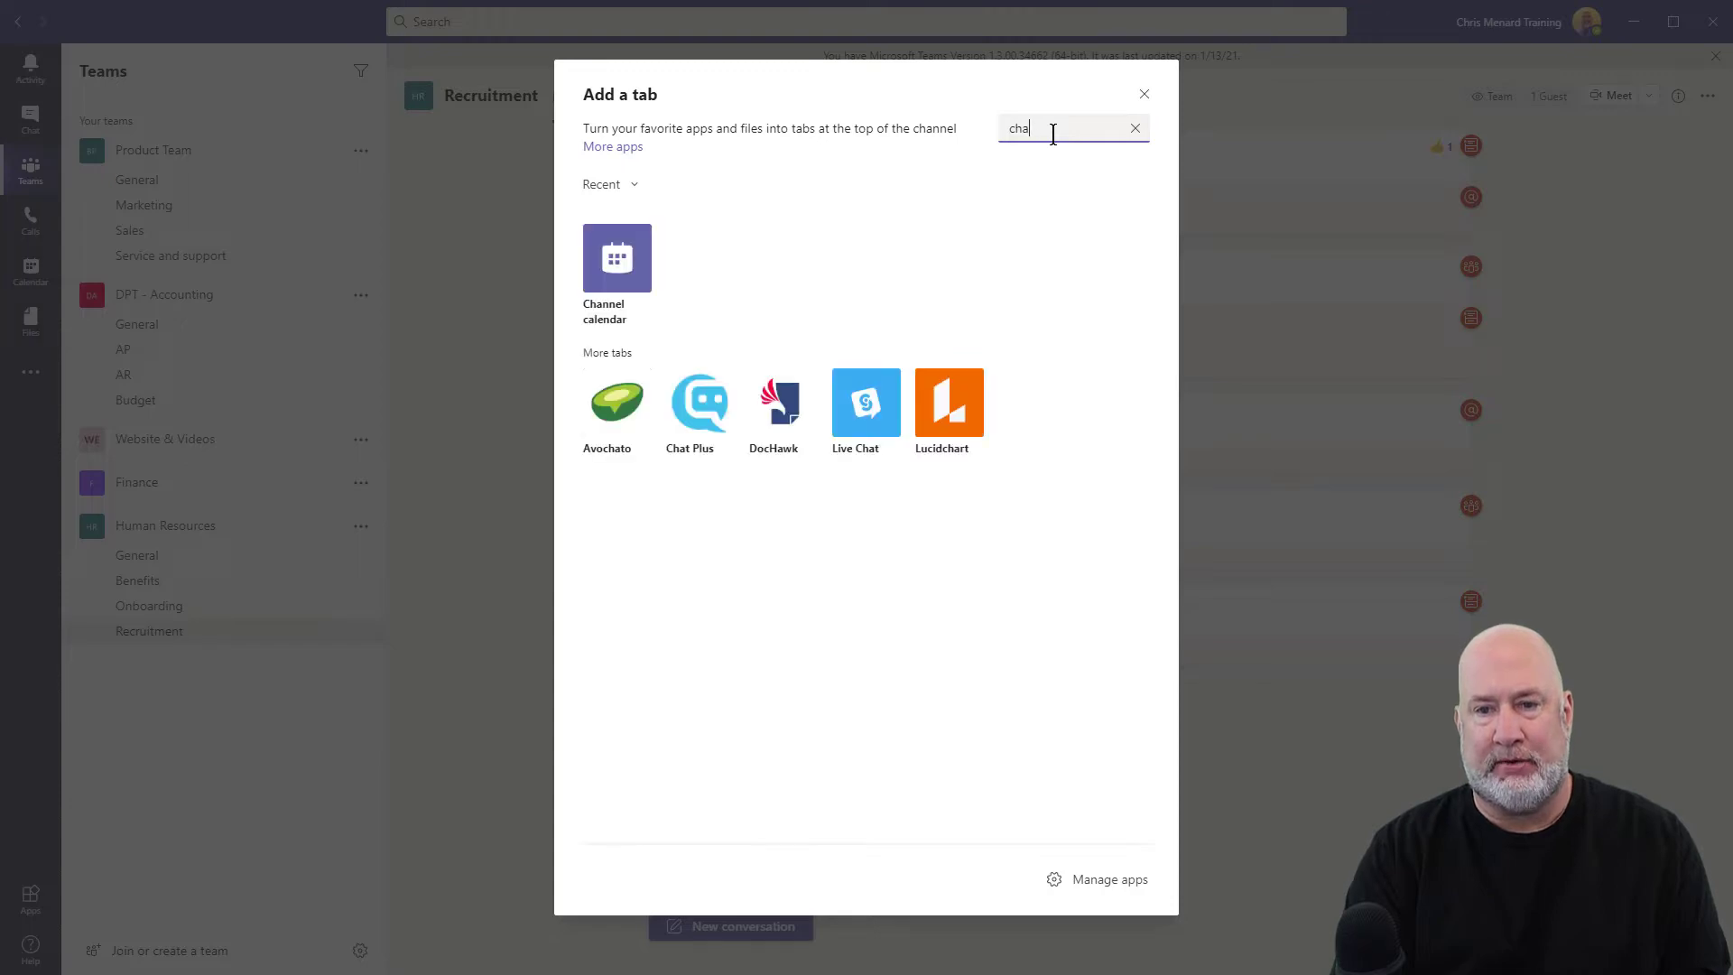
text(nnel)
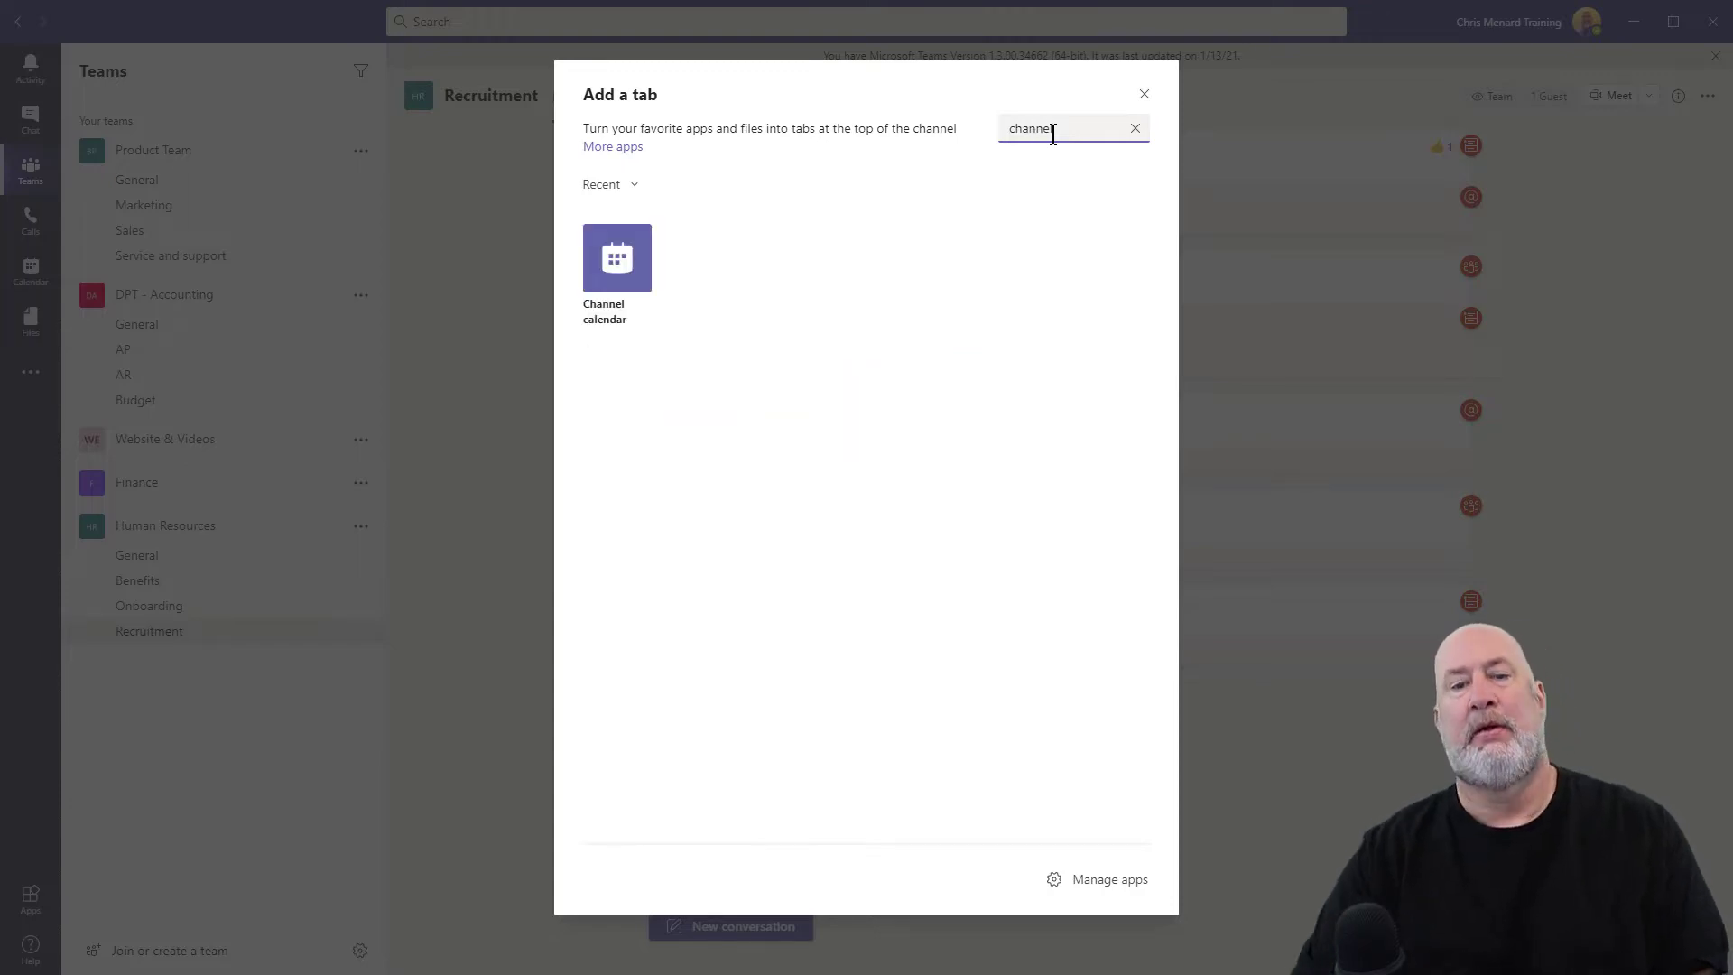
click(636, 267)
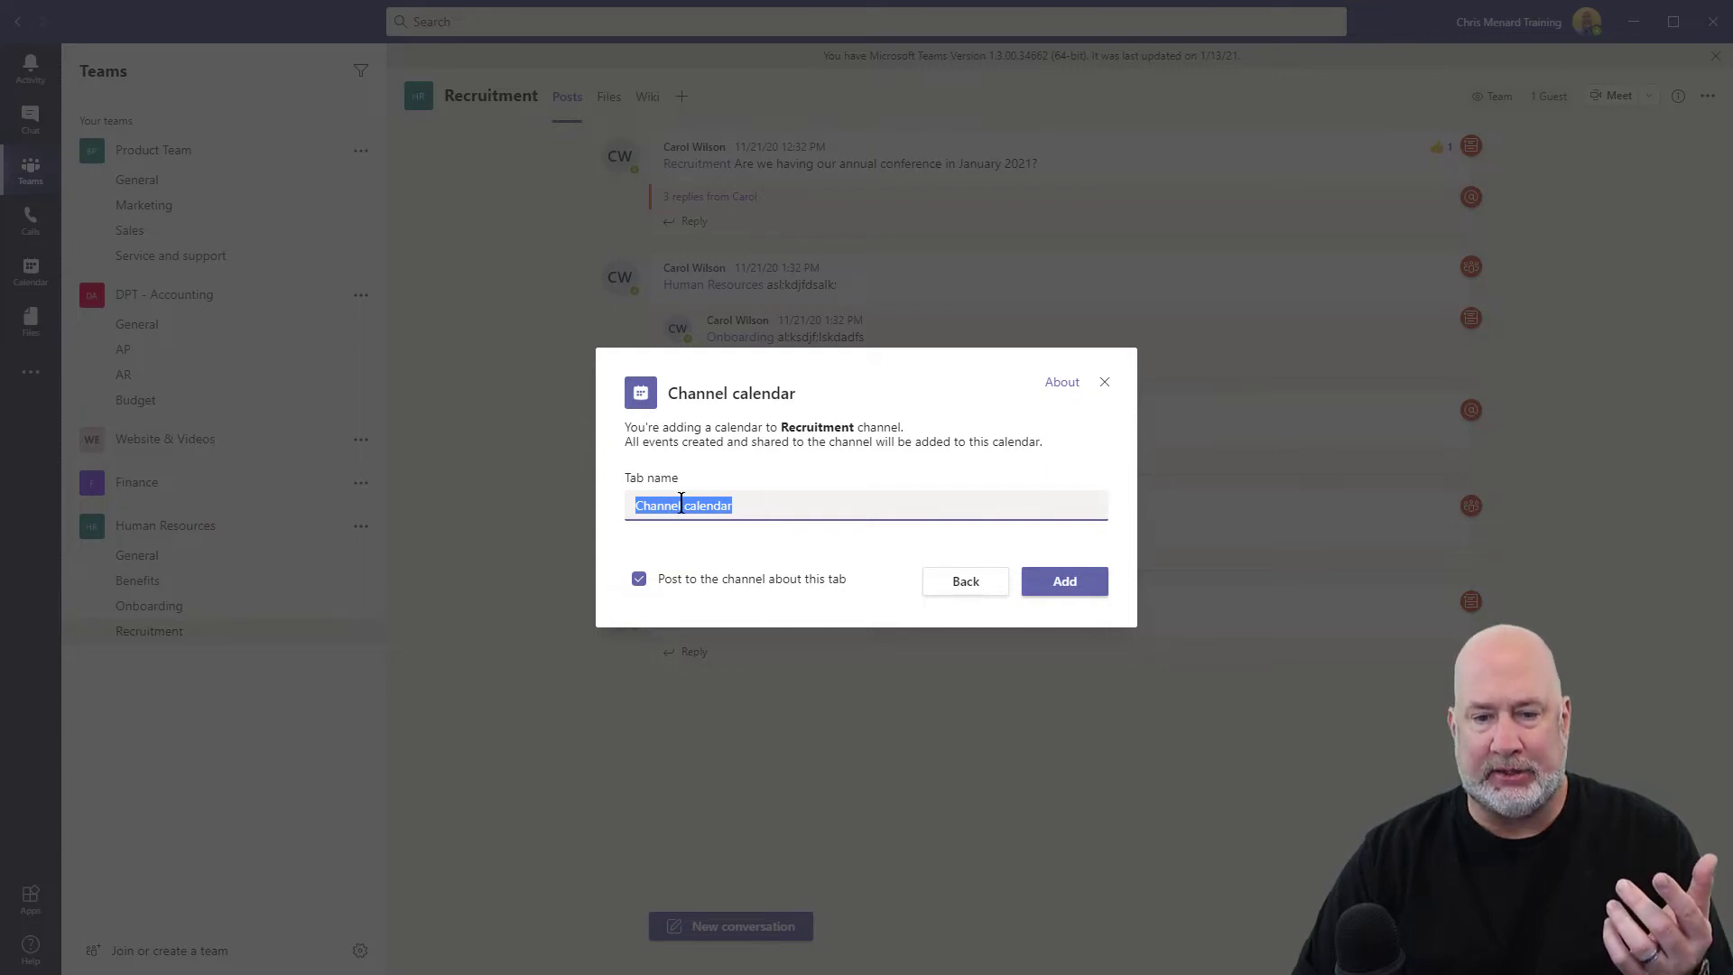
Step: Name the tab "Recruitment calendar" and add it to the channel, keeping the post about this tab enabled
drag(681, 502, 571, 502)
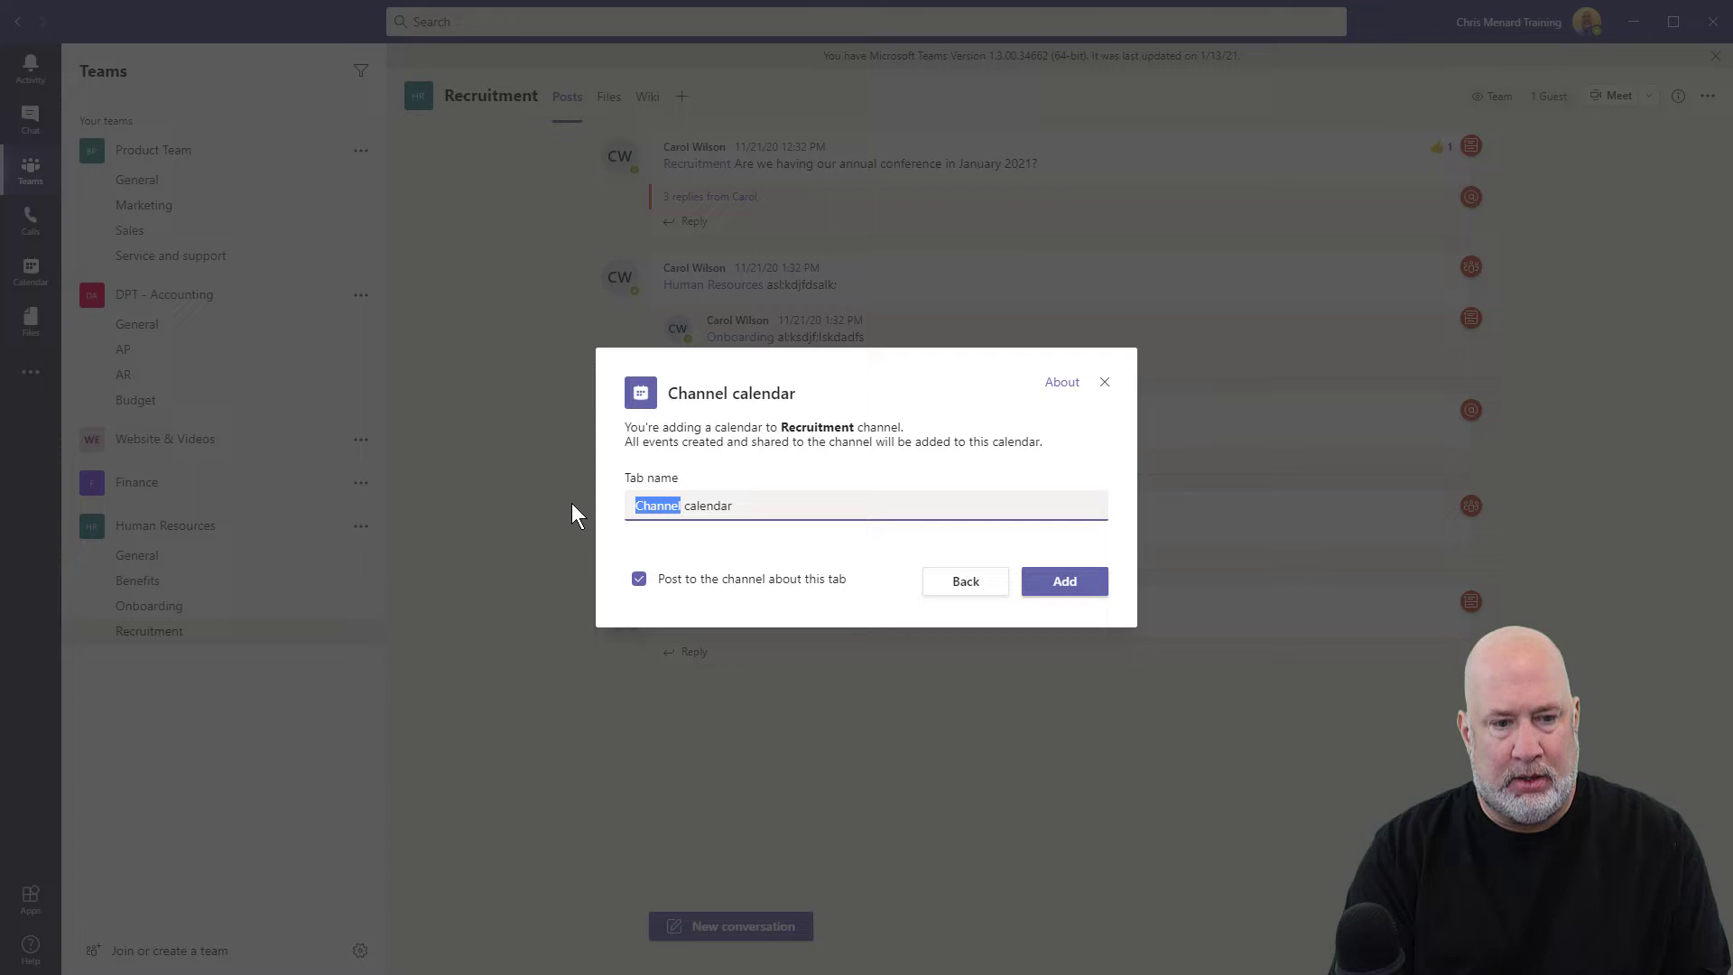
text(Rec)
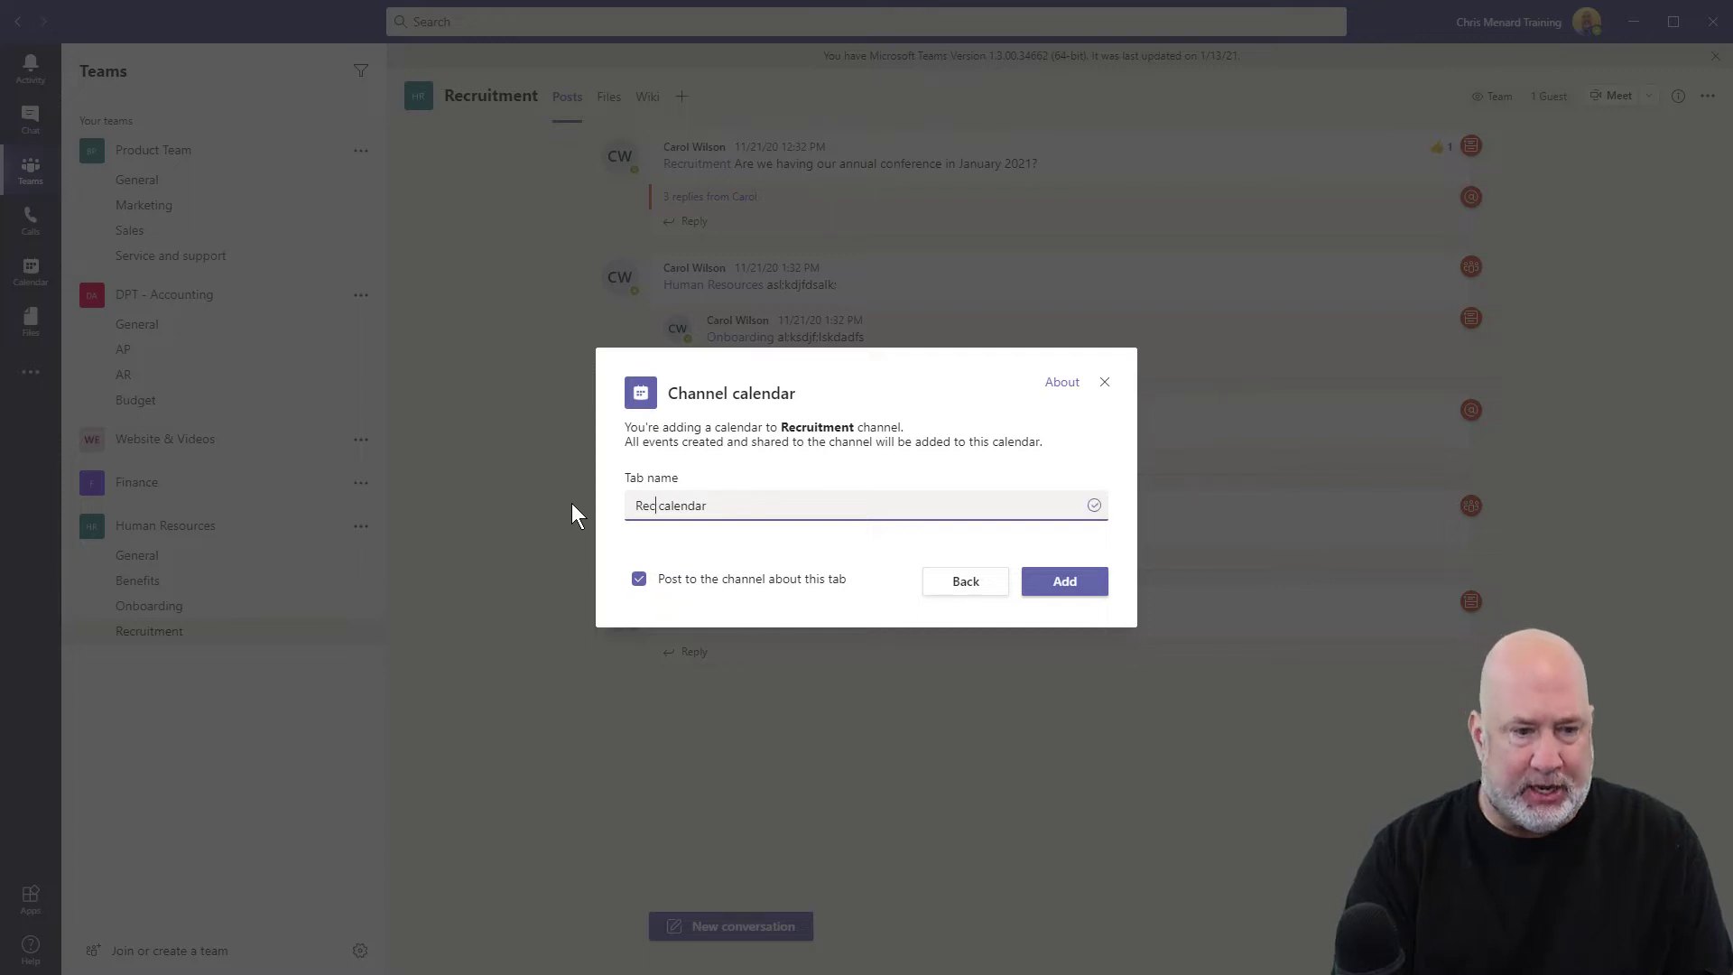
text(riuitmen)
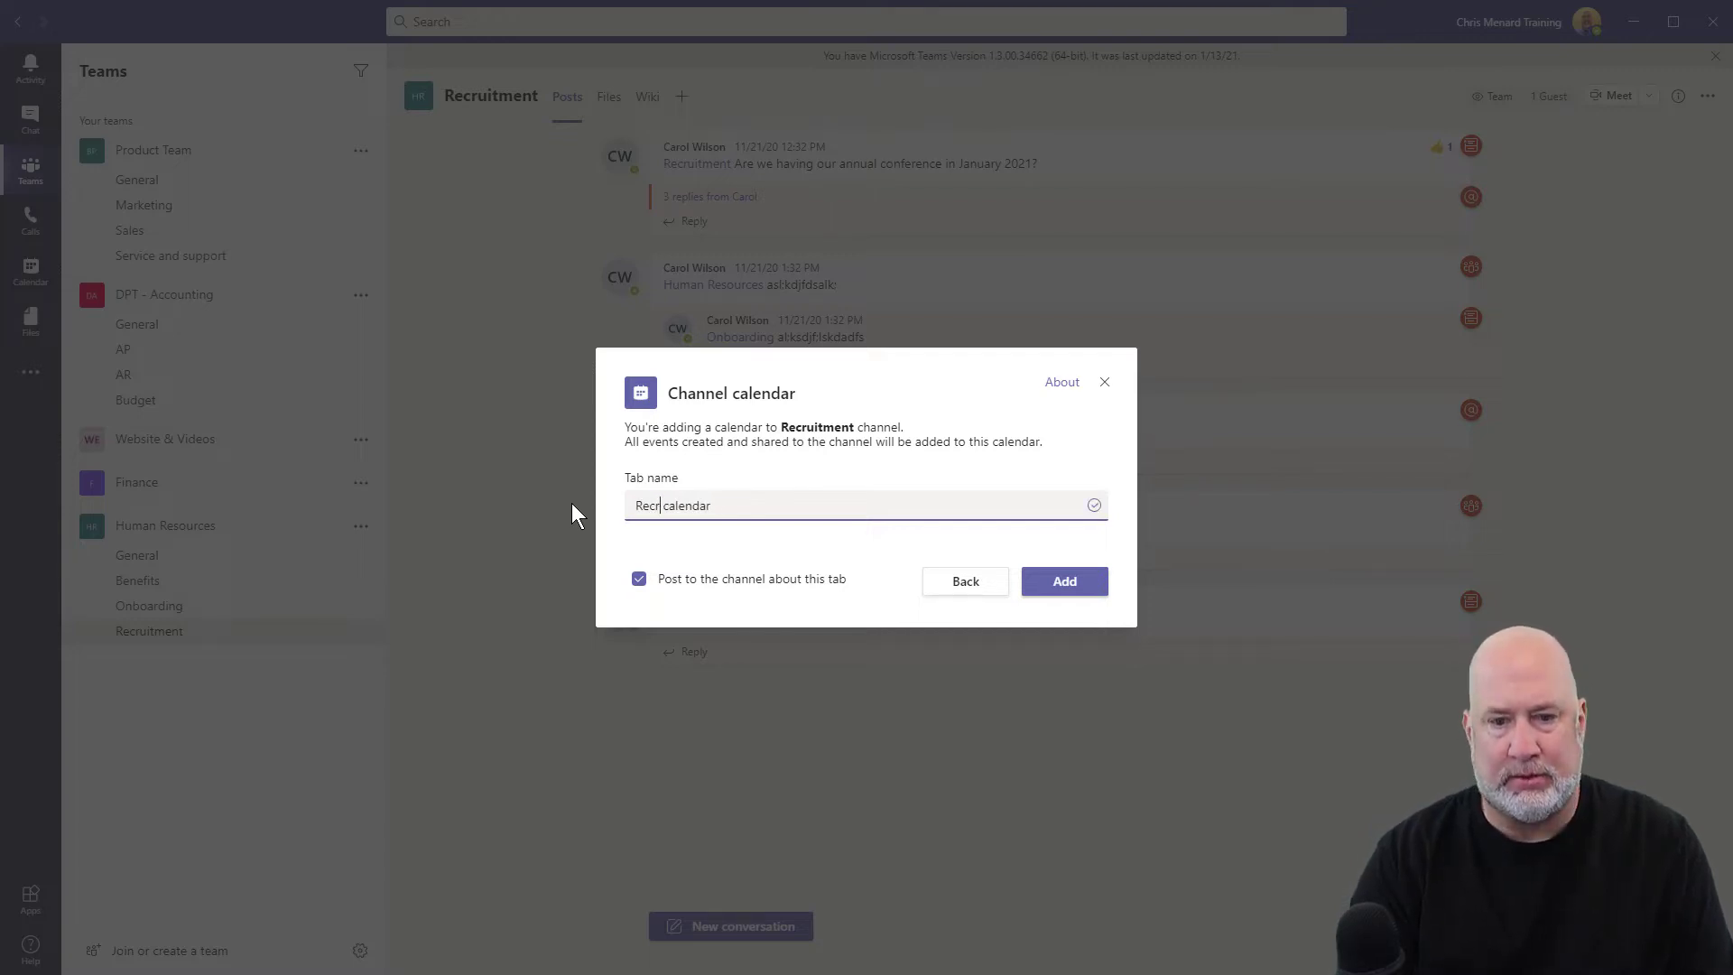
text(t)
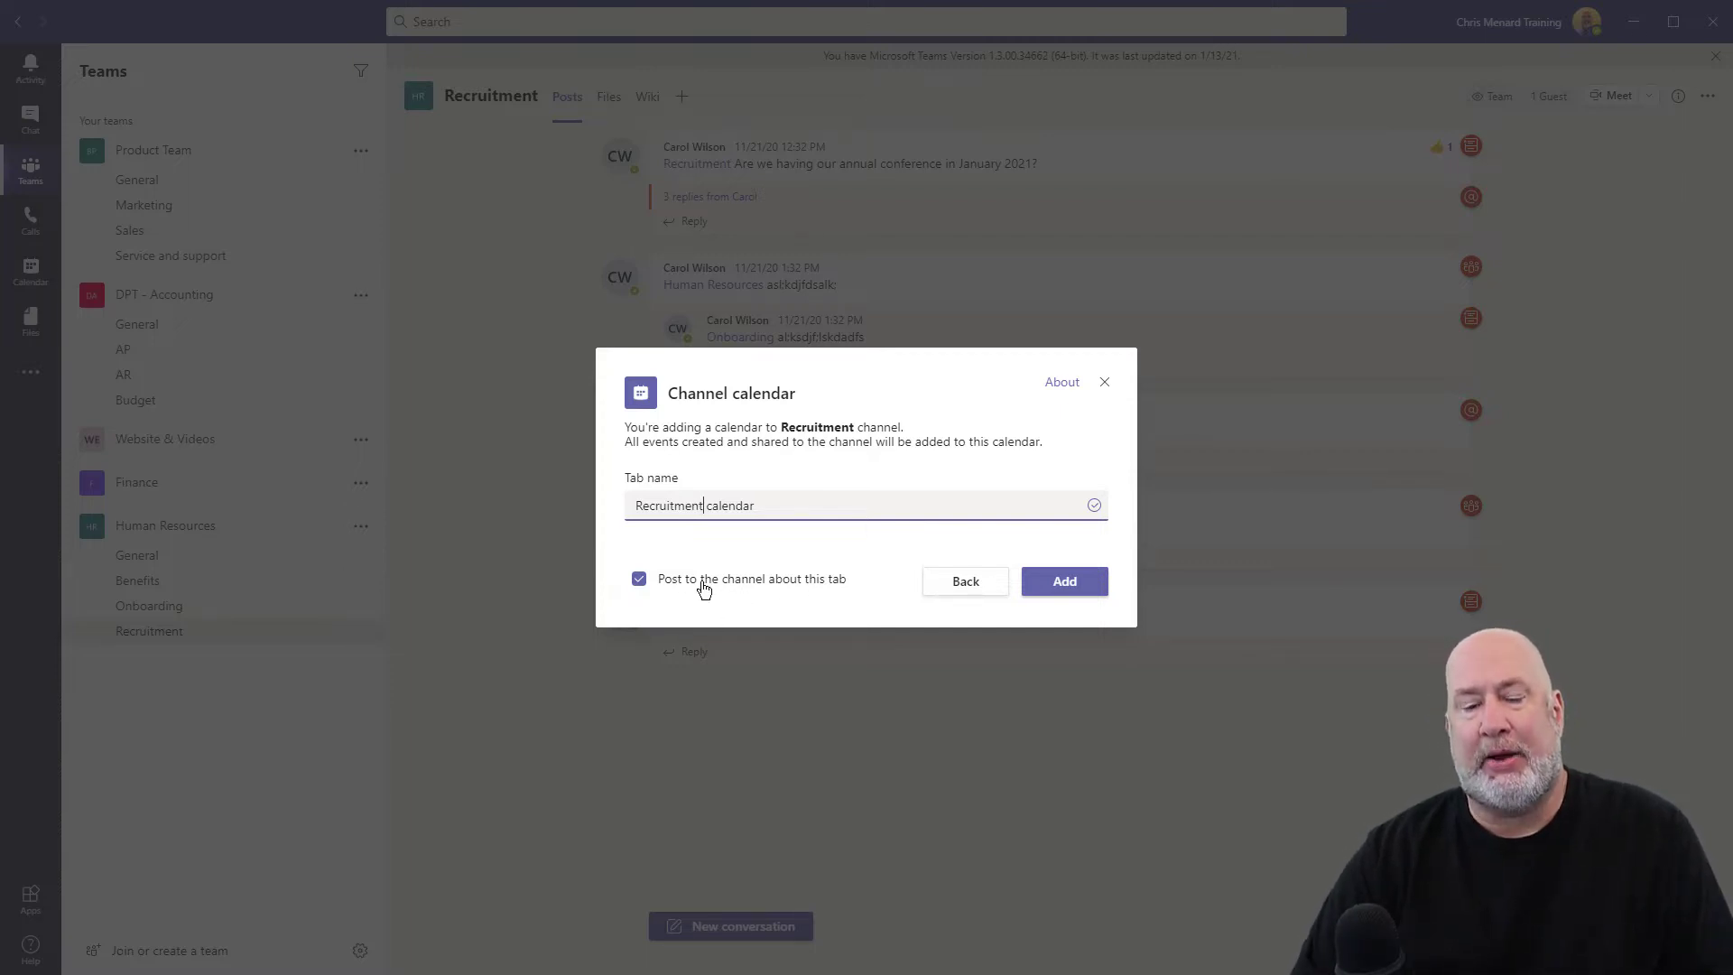
click(1066, 582)
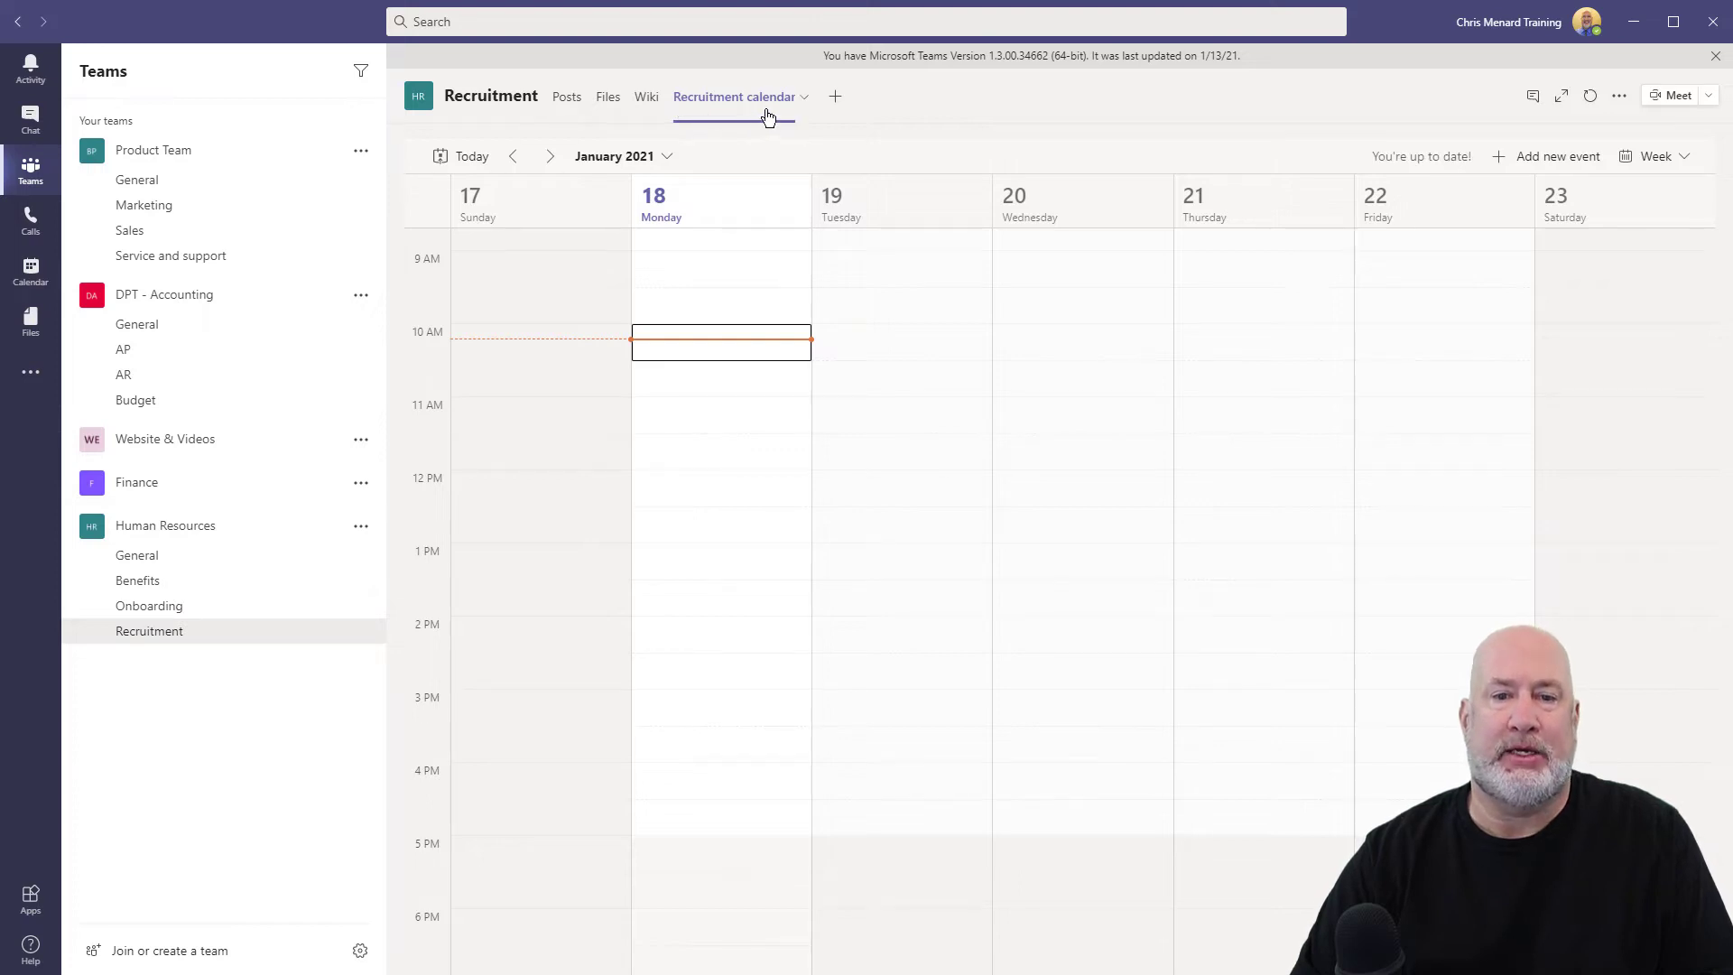
Step: Check the Recruitment calendar tab's options, and open the calendar from its announcement in the channel's posts
click(799, 102)
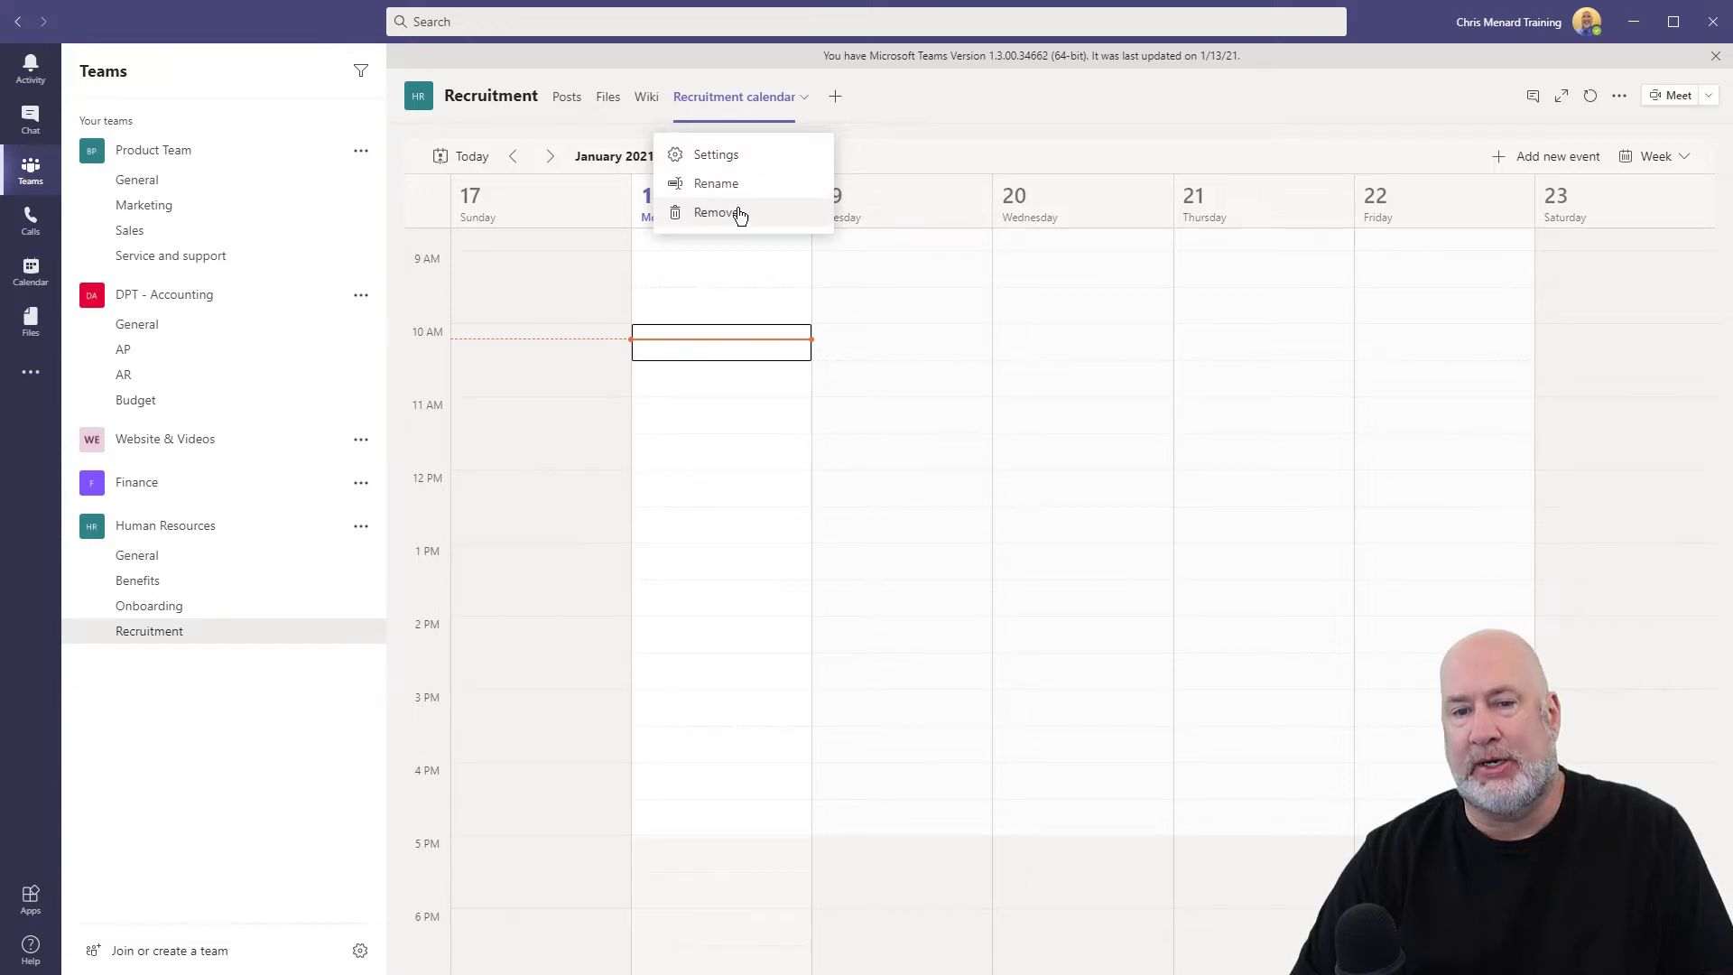
click(776, 106)
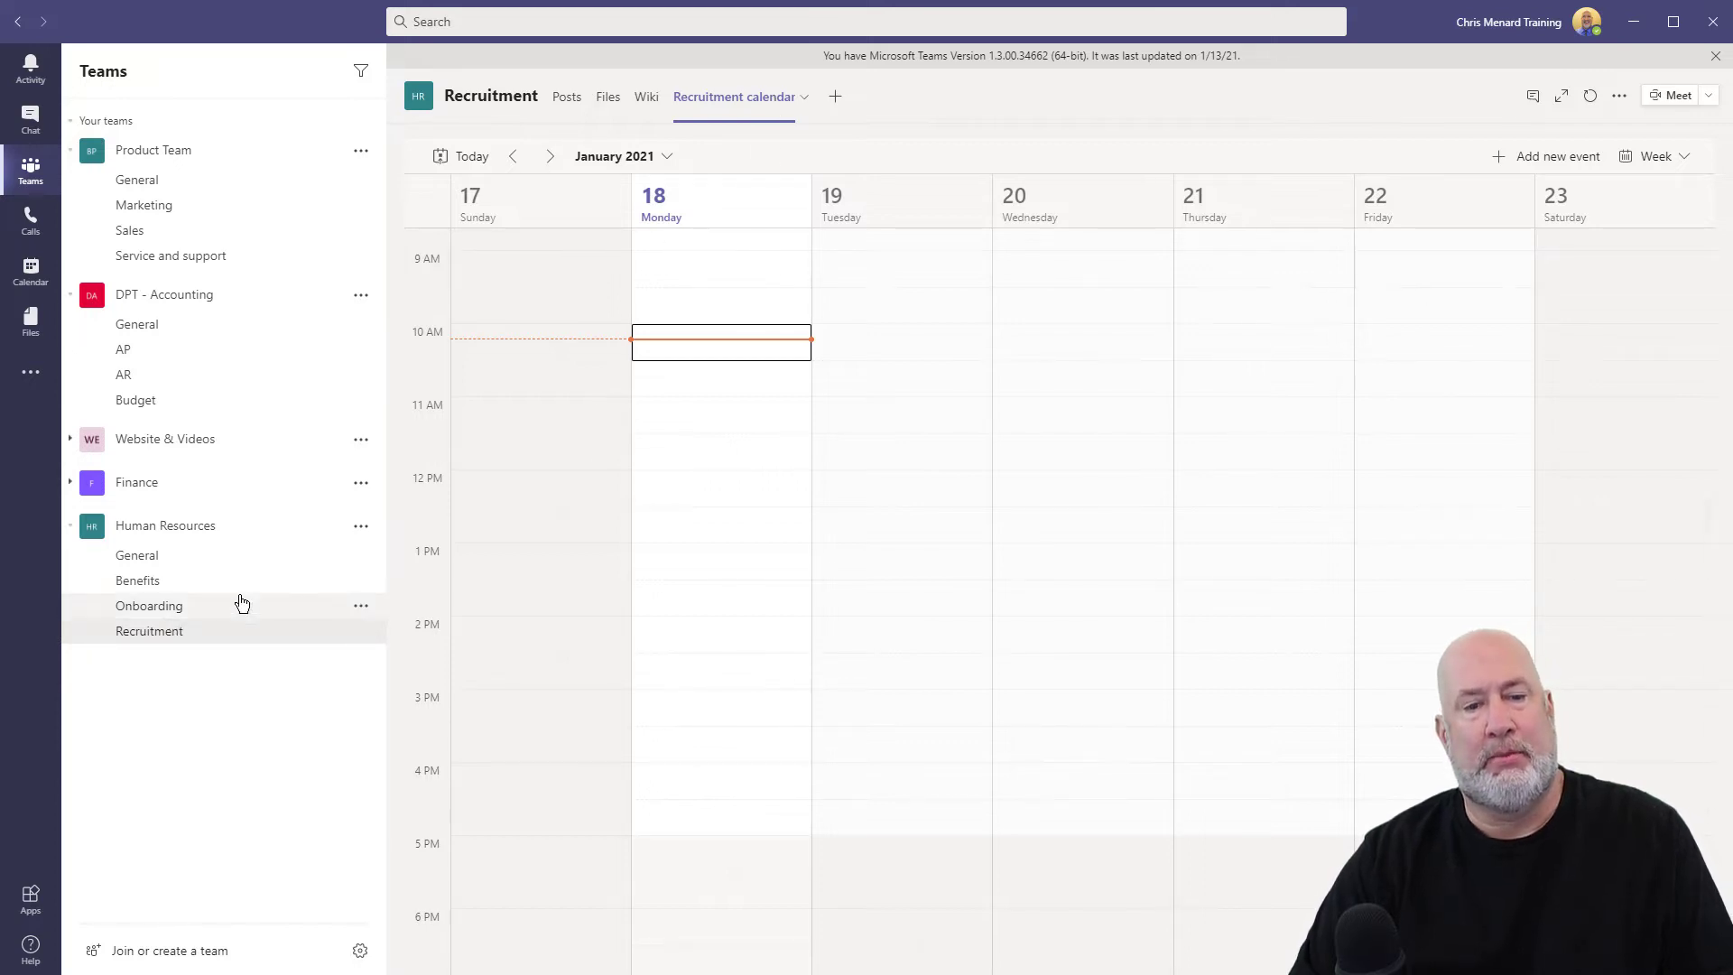
click(570, 105)
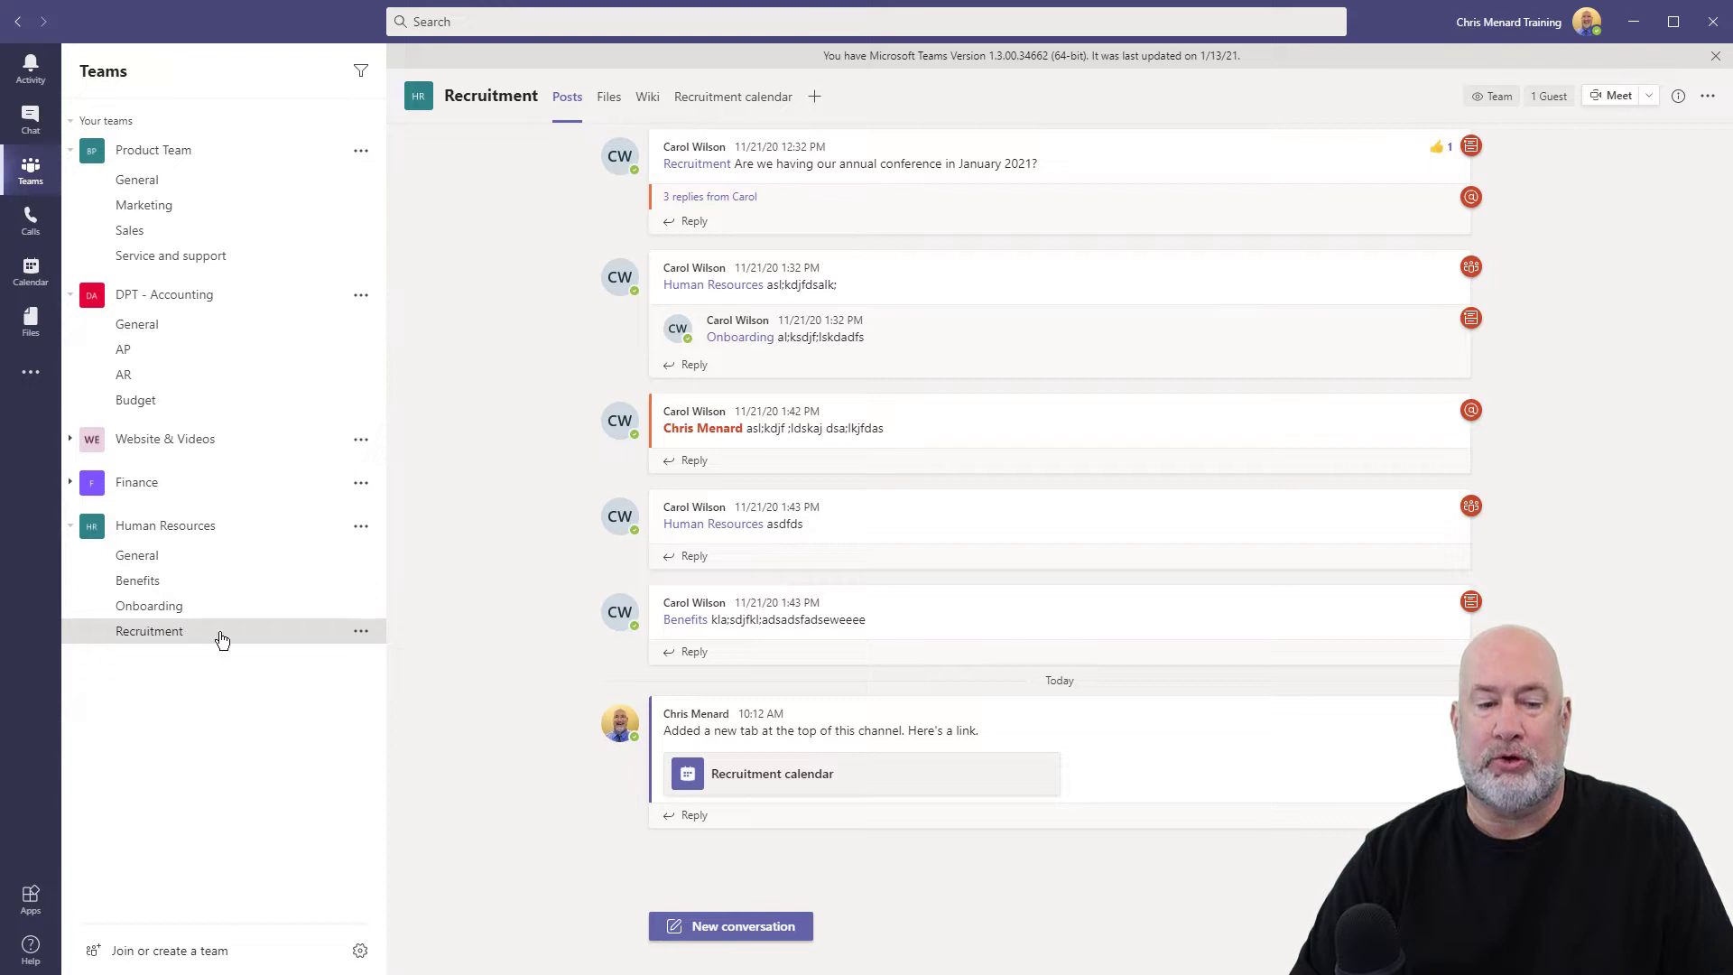
click(750, 777)
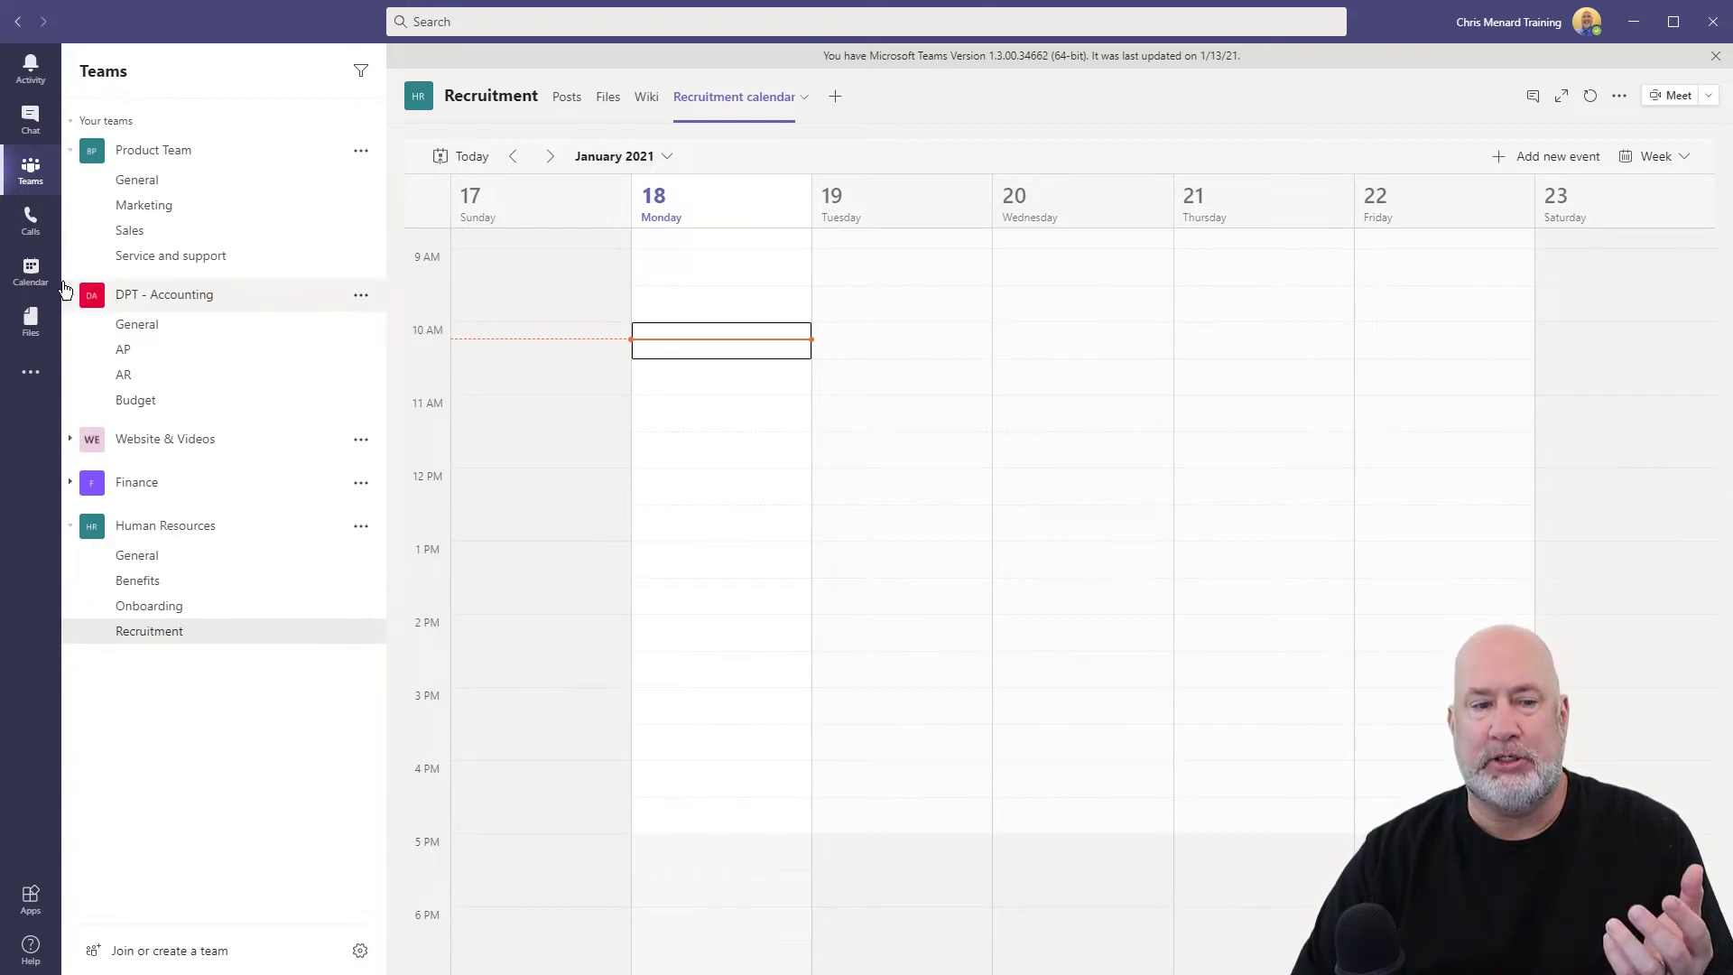
Step: Create a meeting titled "Test 1" in the personal calendar for Monday, Jan 18, 2021 at 12:00 PM
click(31, 270)
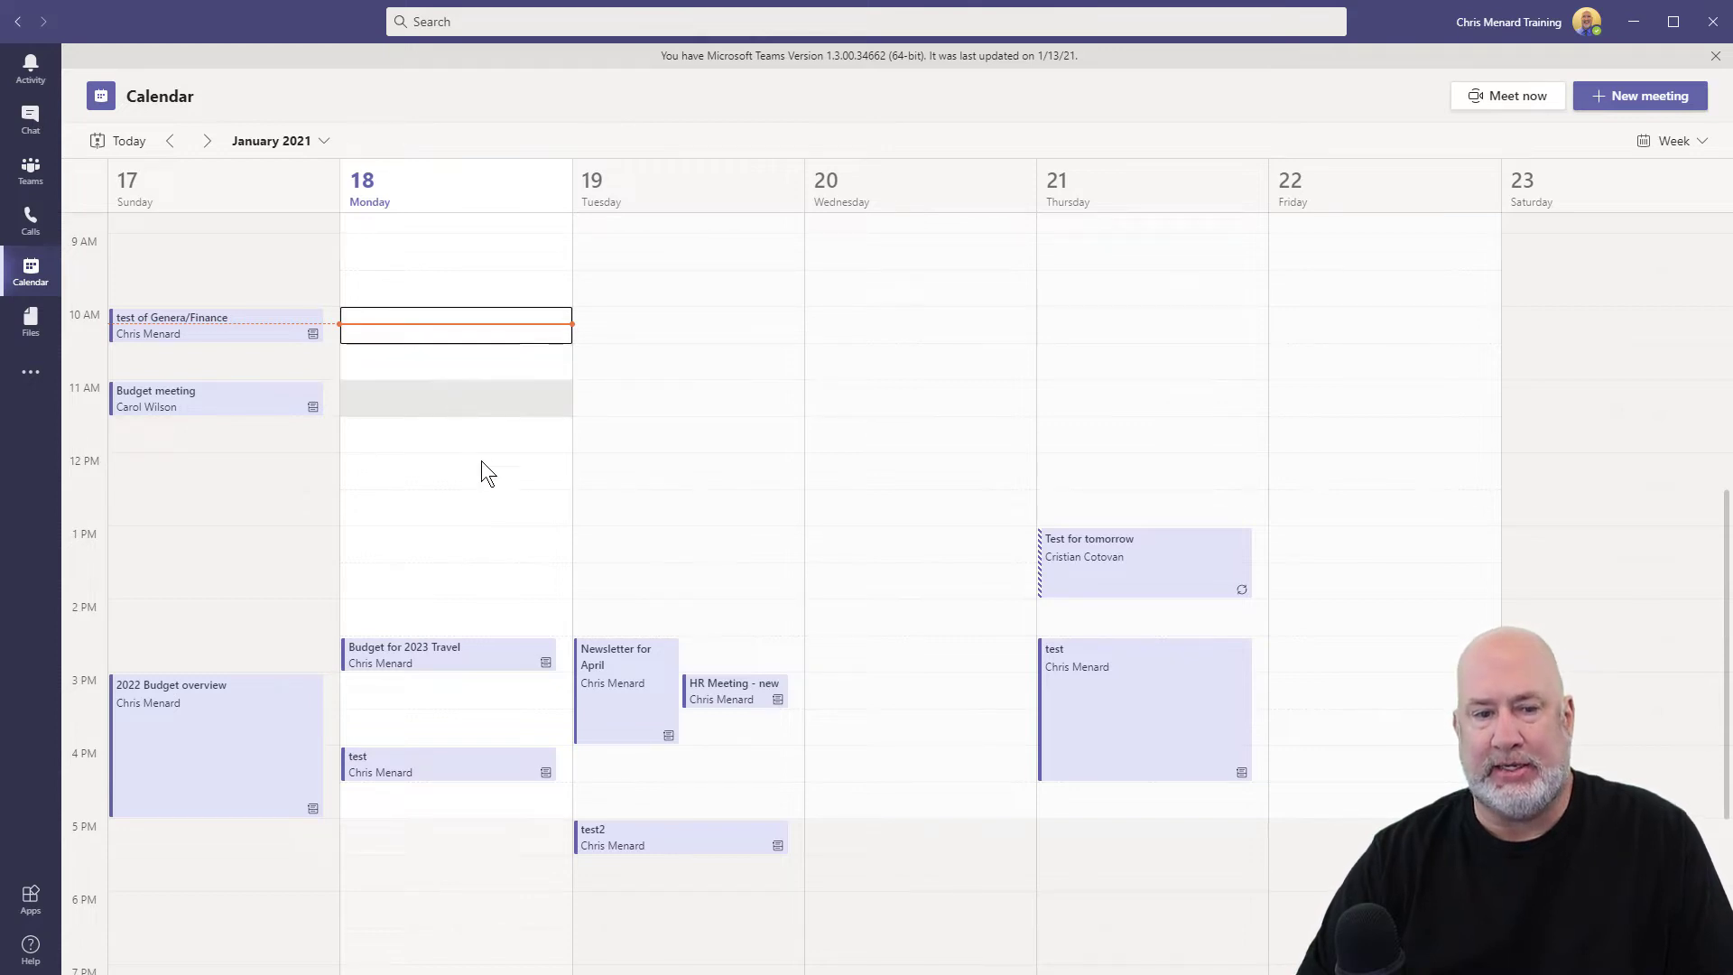
click(426, 468)
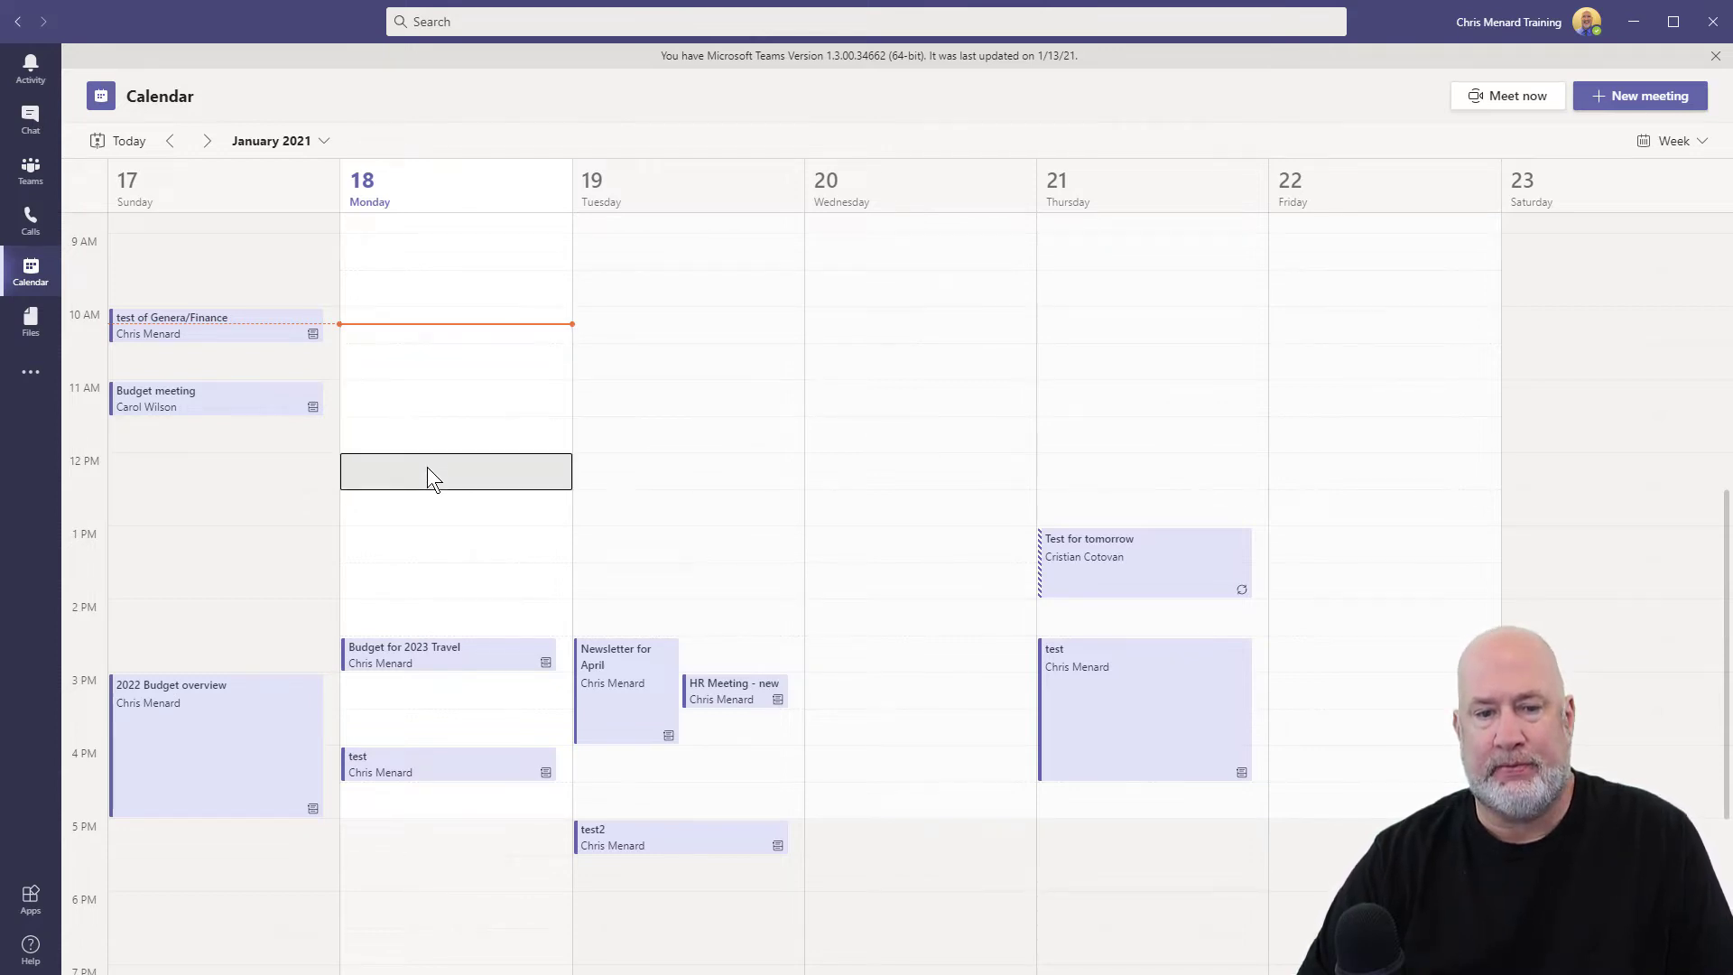
text(Test 1)
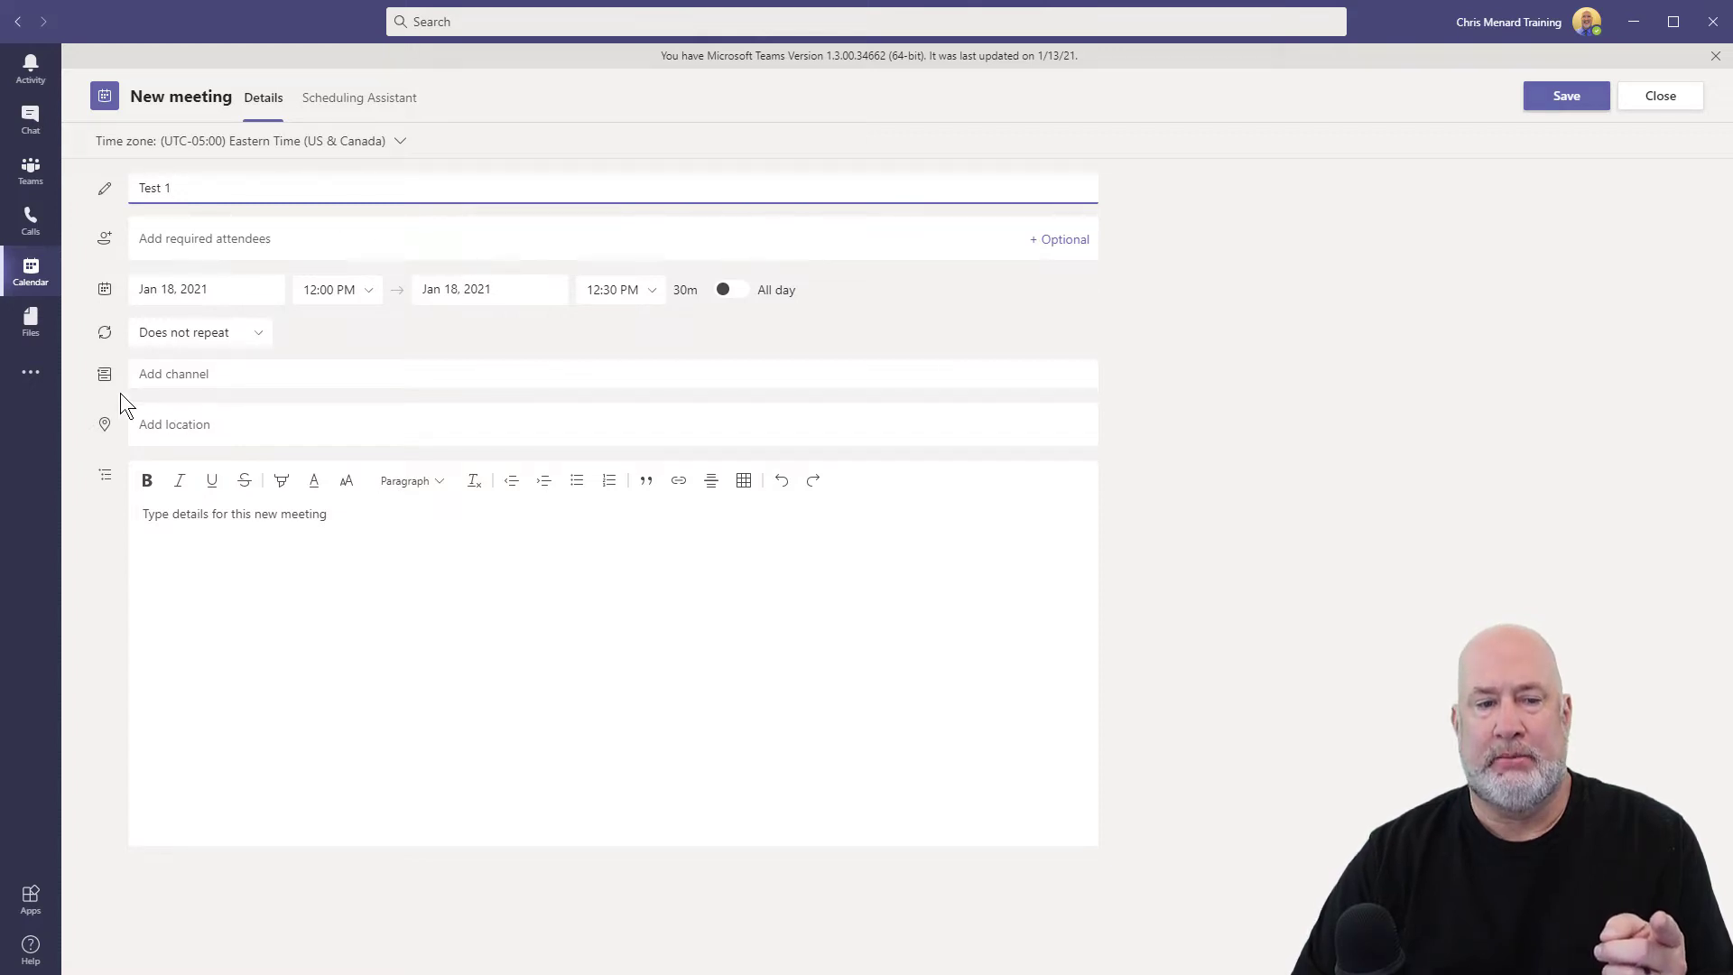
Step: Assign the meeting to the Recruitment channel of the Human Resources team and send it
click(175, 374)
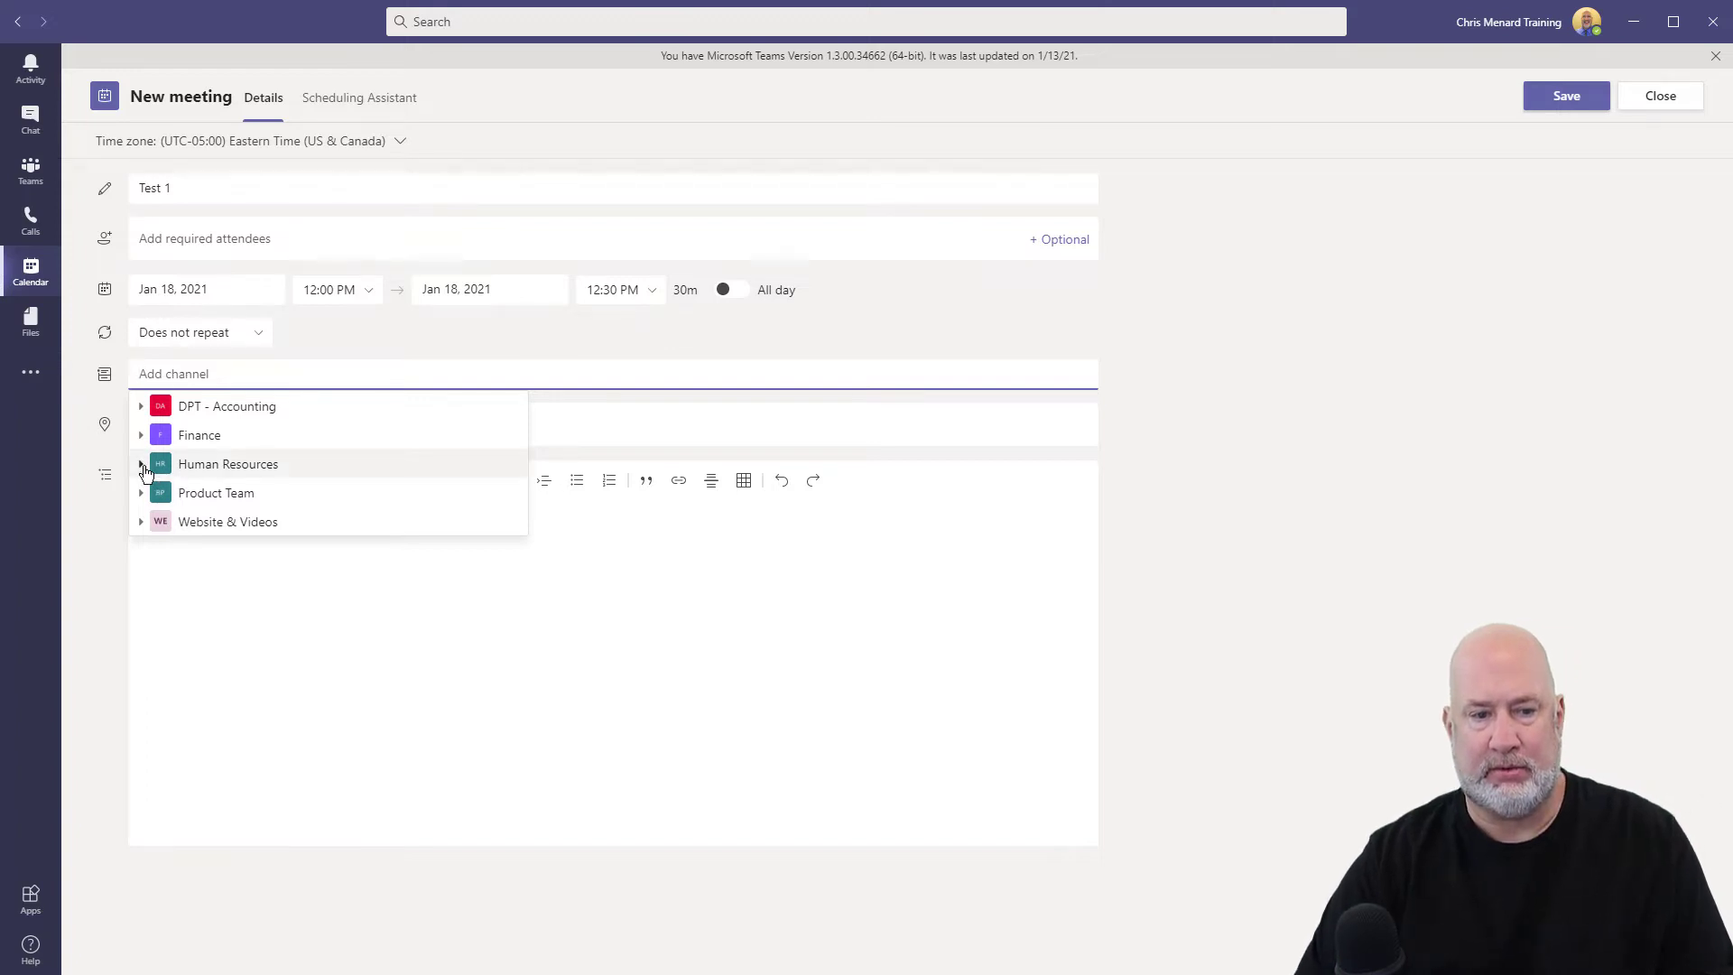
click(141, 465)
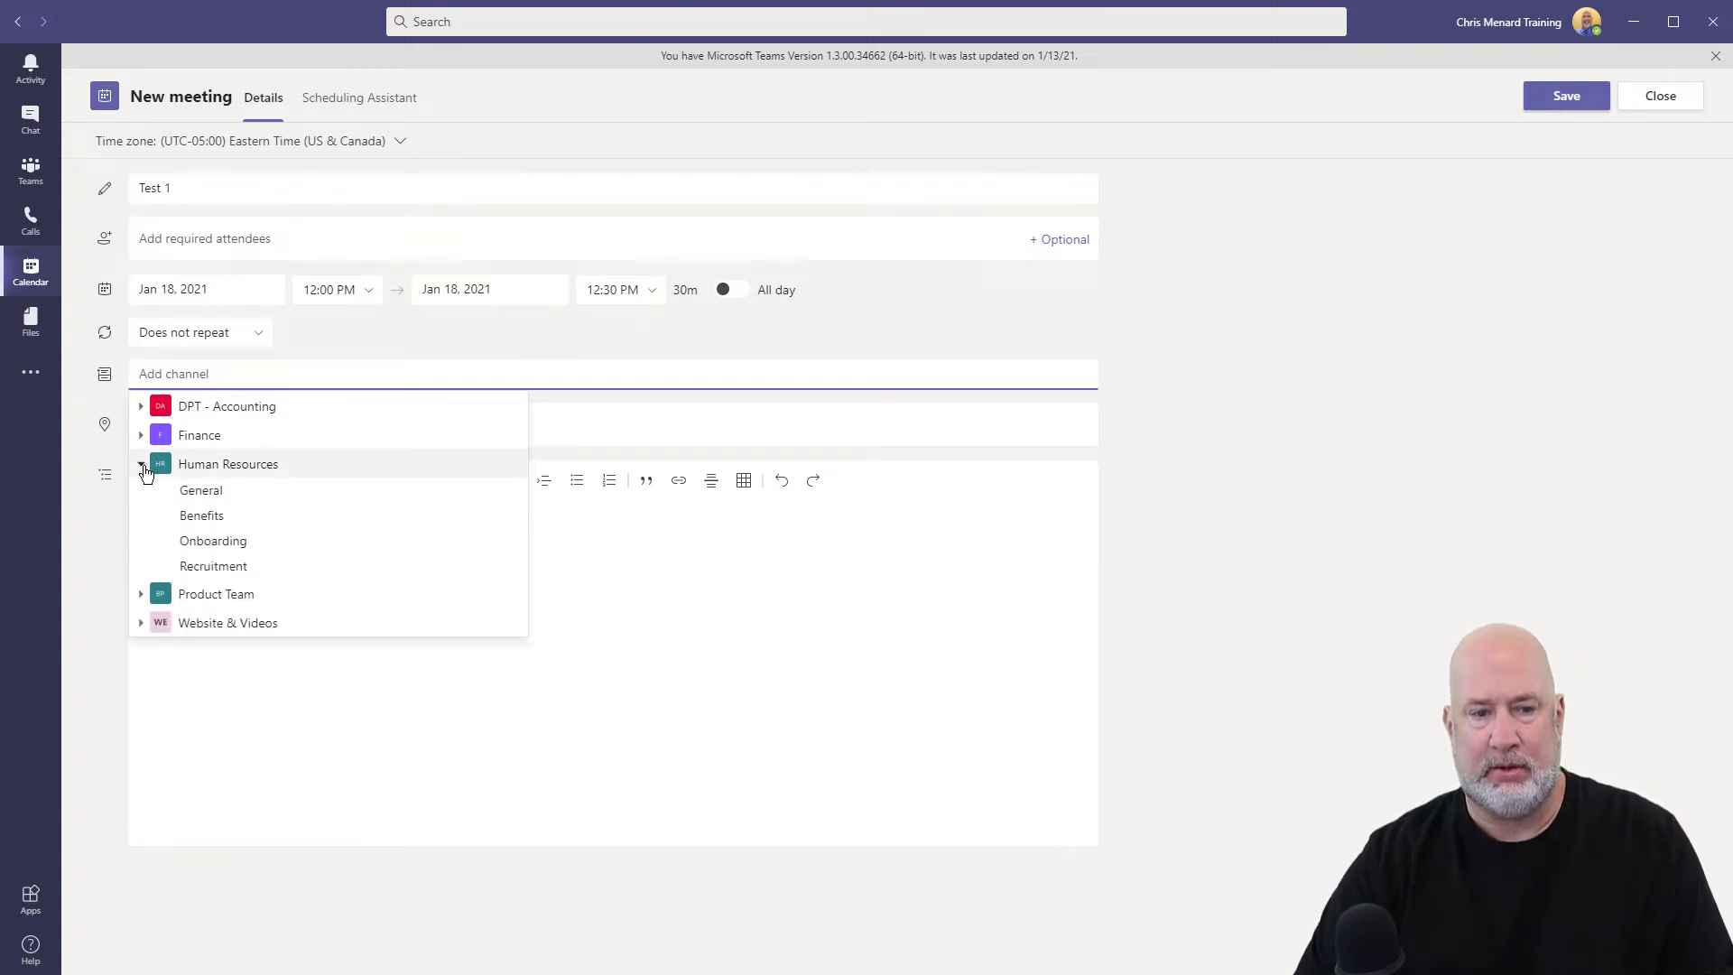
click(217, 566)
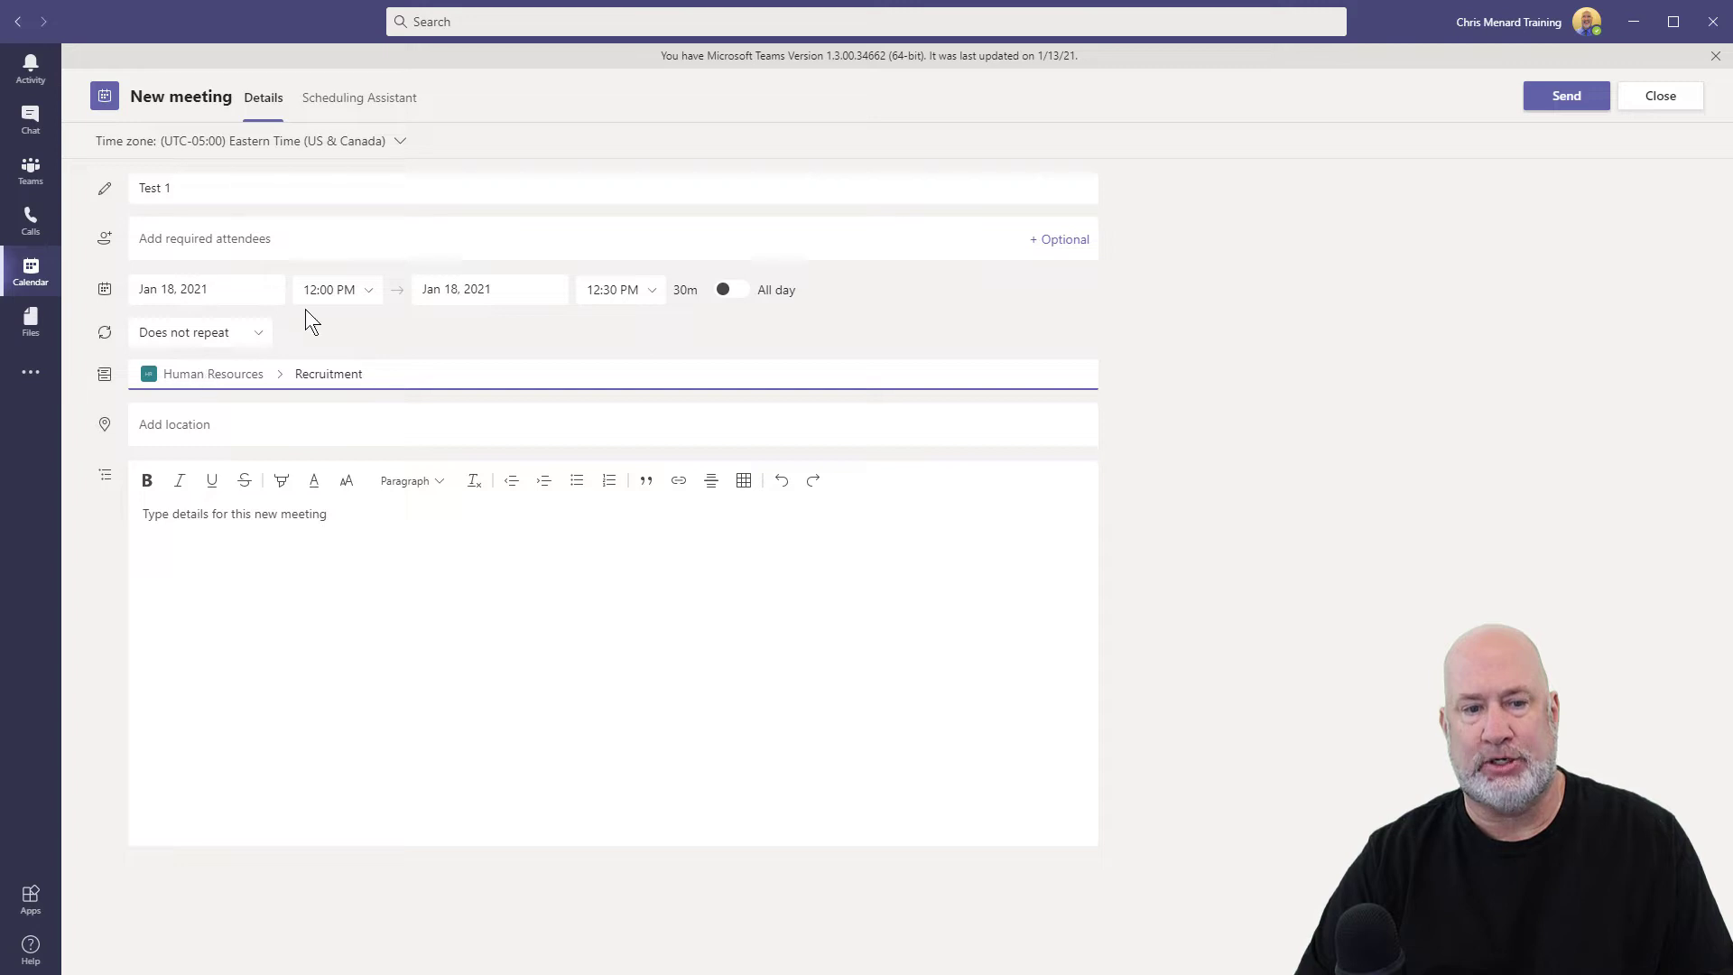
click(1571, 99)
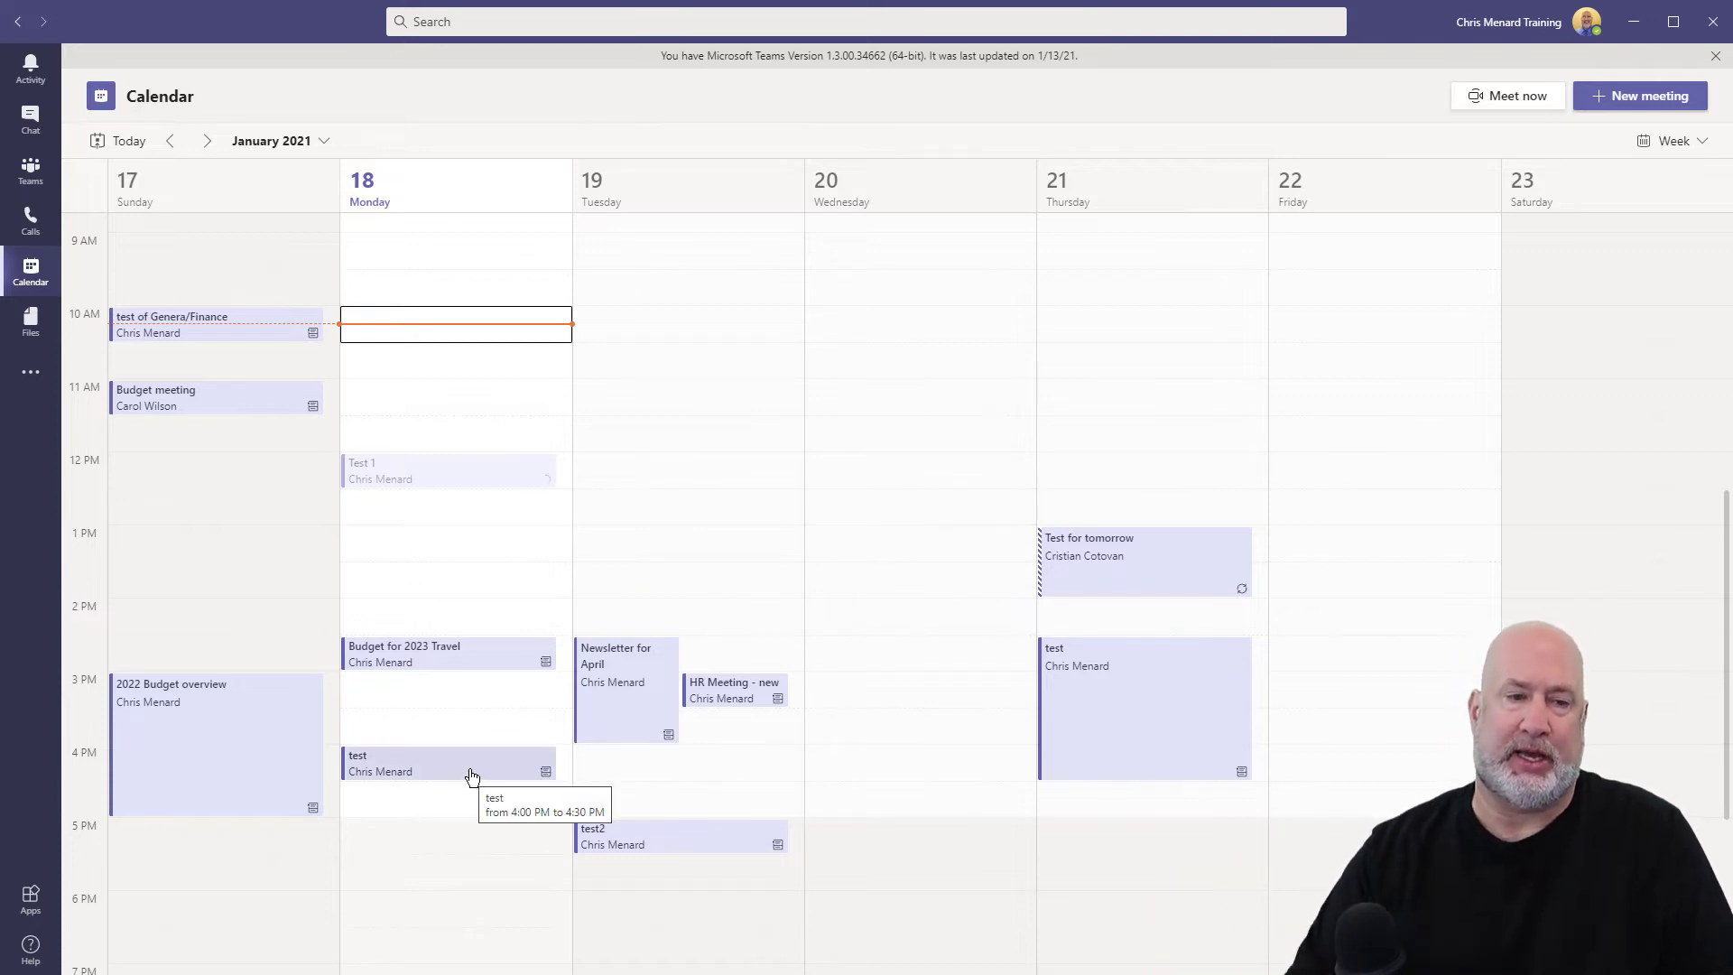
Step: Look for the Test 1 meeting in the Recruitment calendar and the channel's posts, and return to the calendar through its link
click(29, 177)
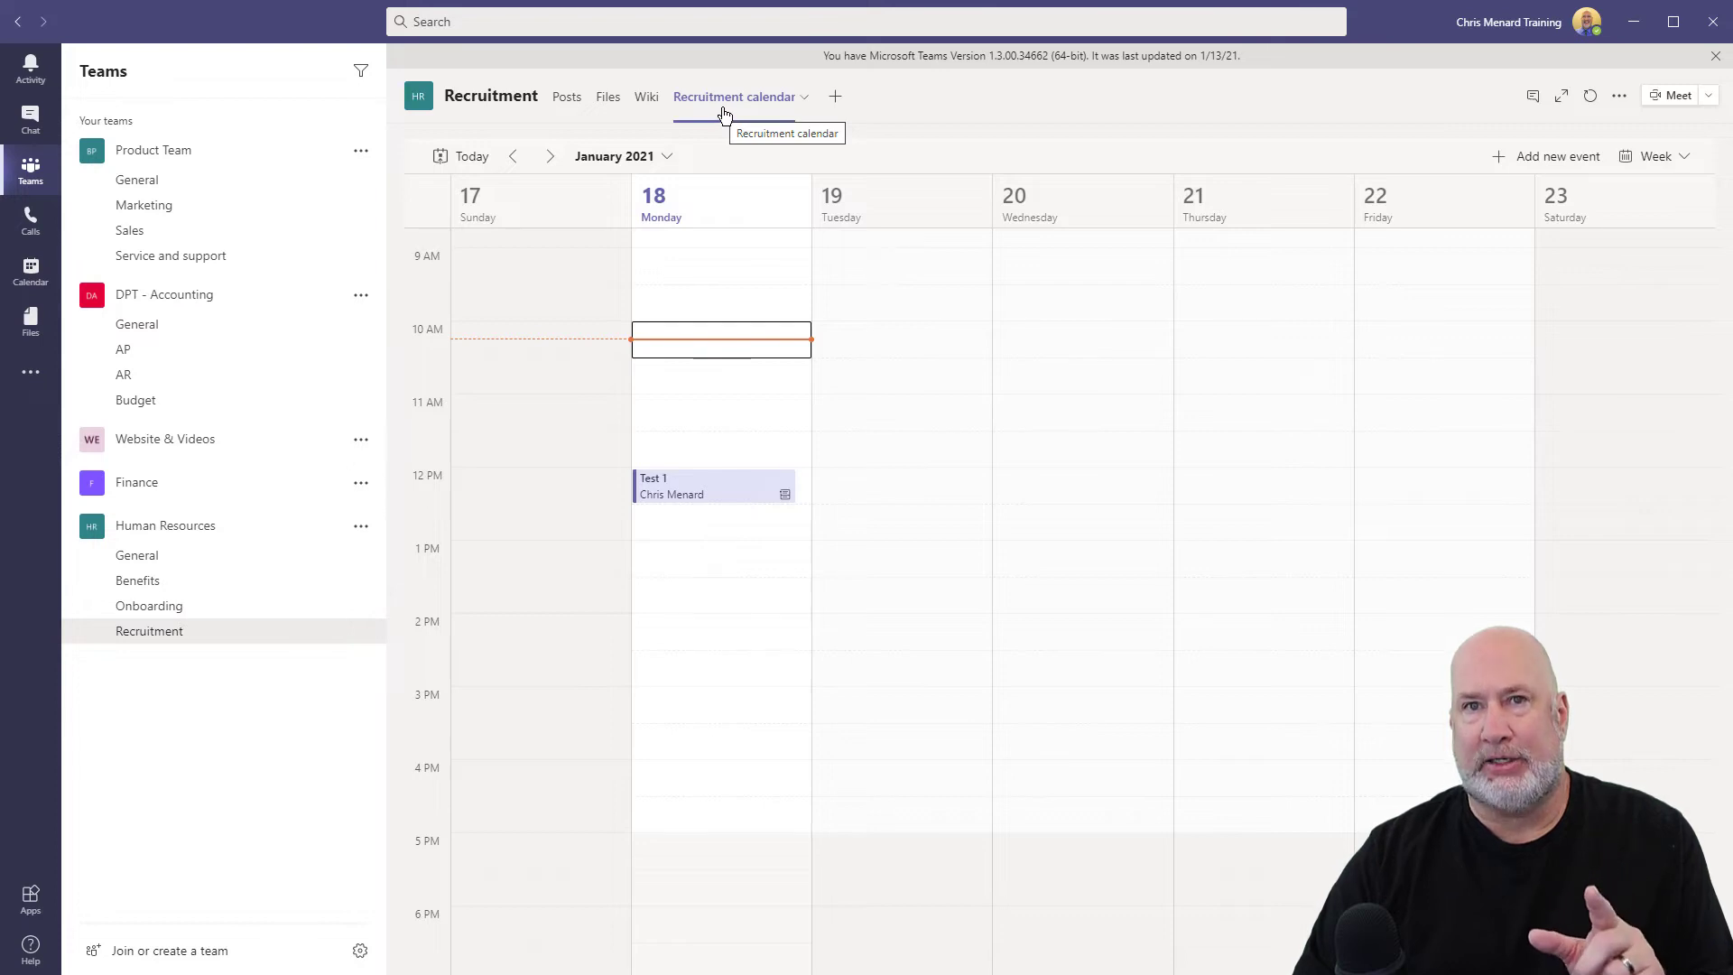
click(566, 99)
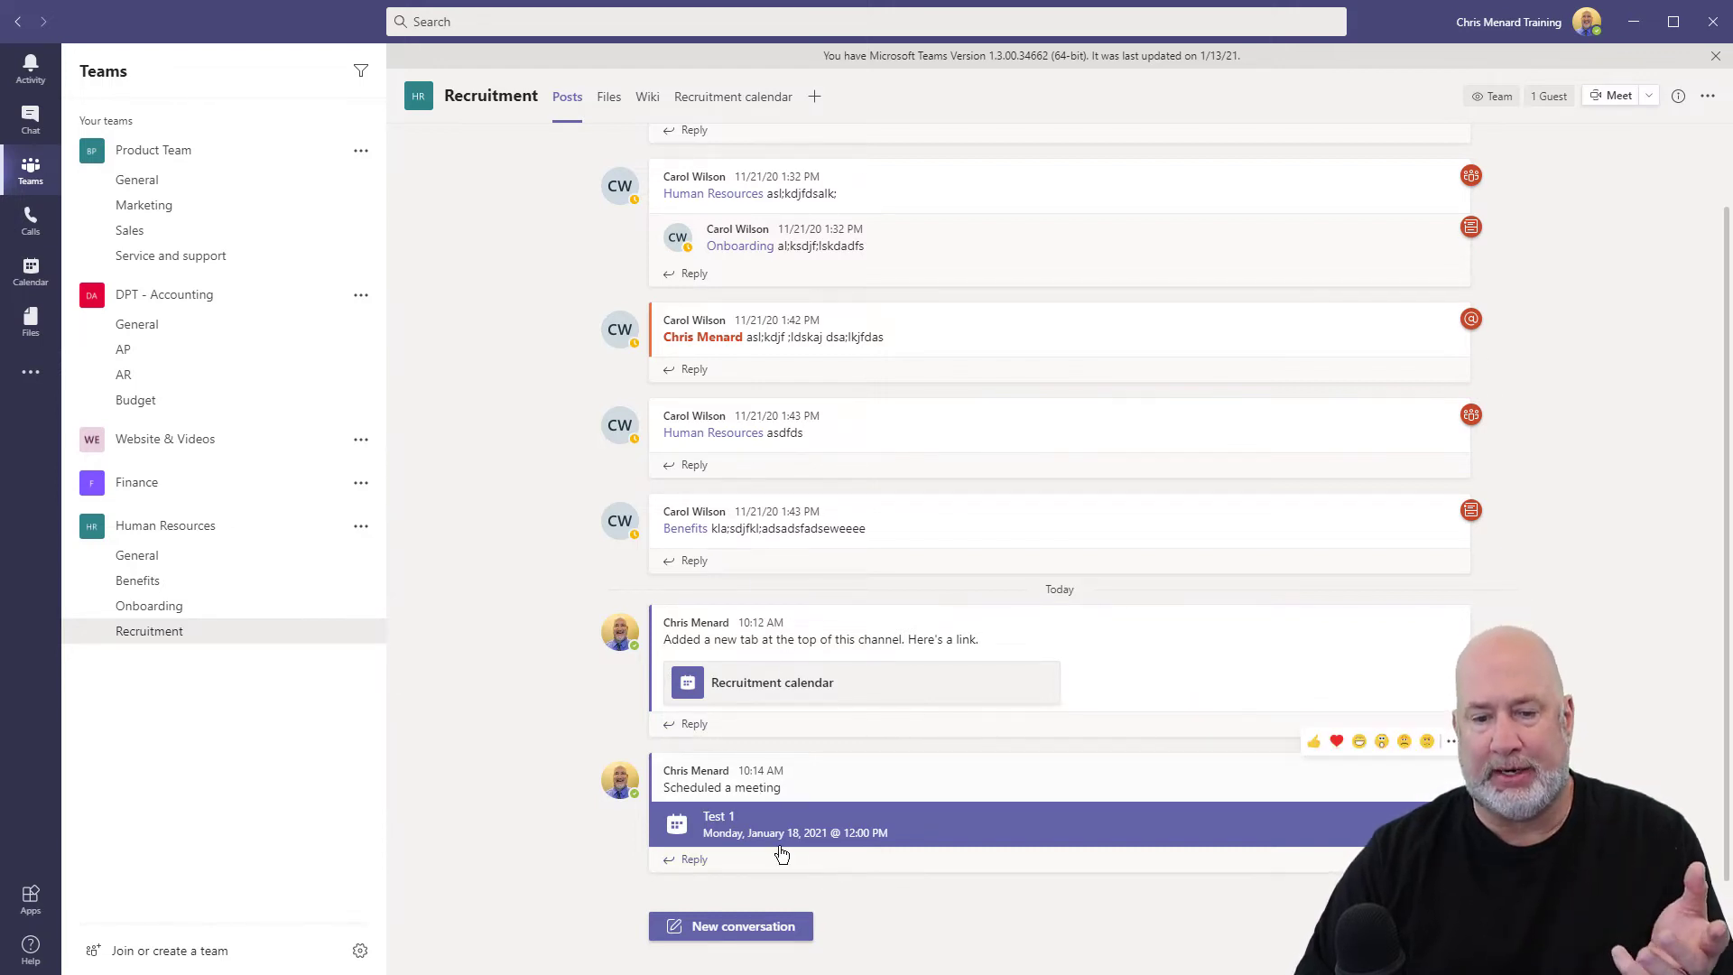
click(812, 682)
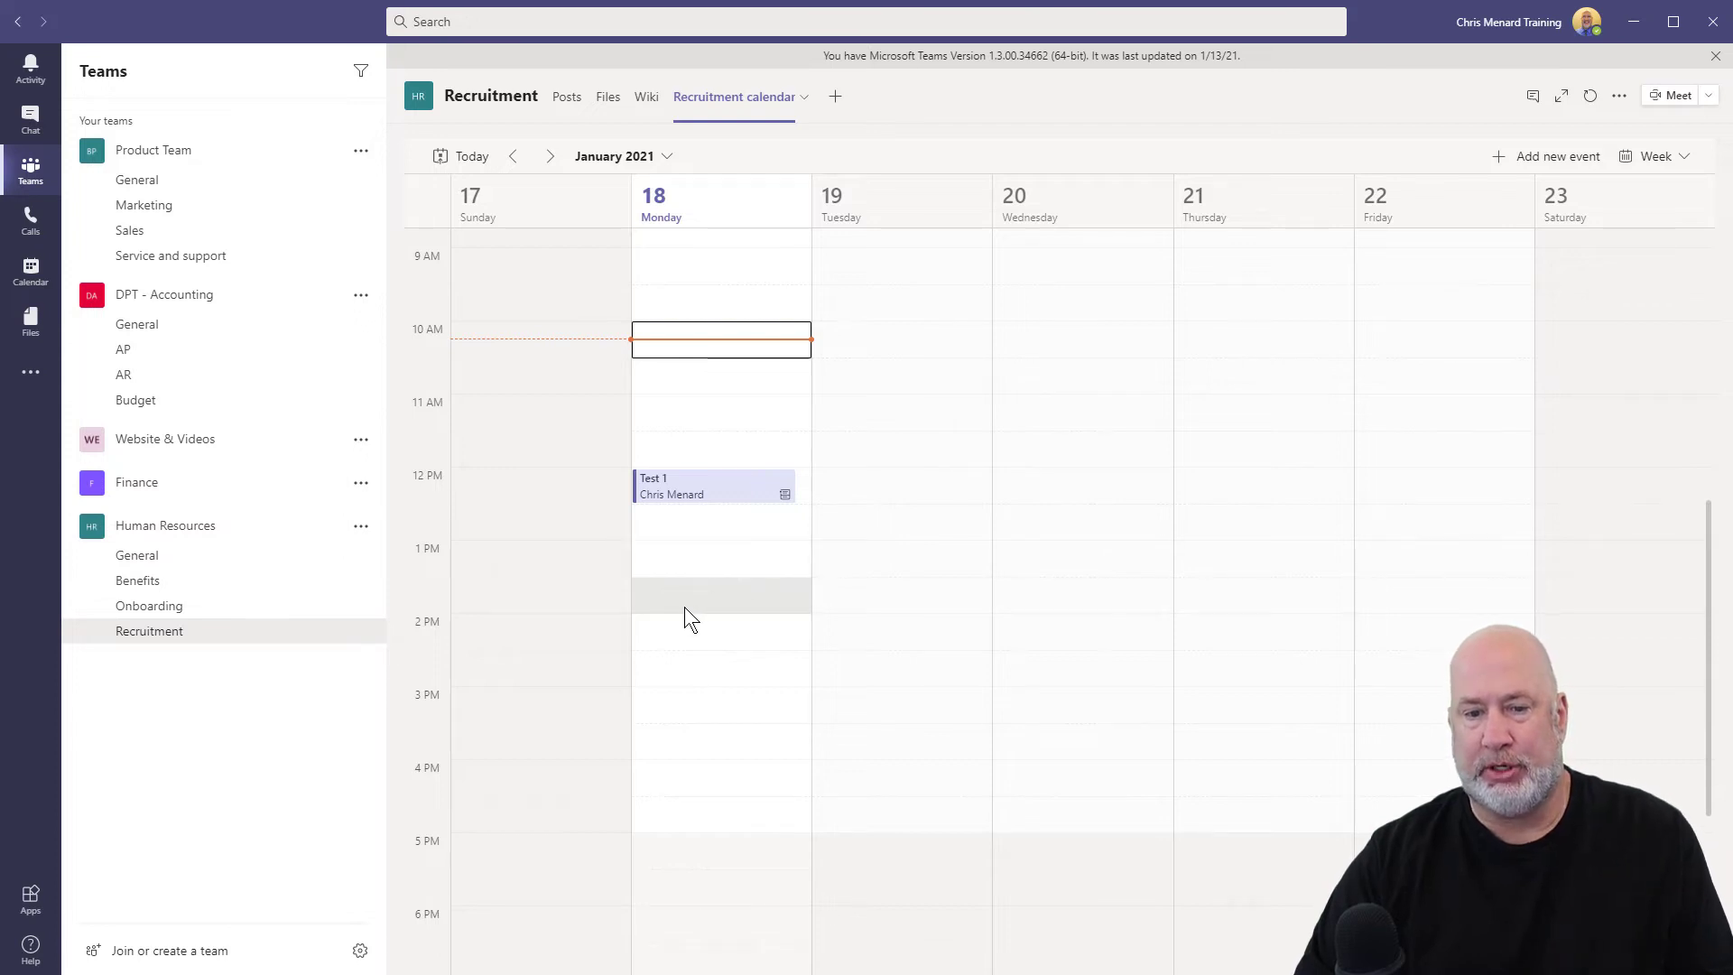
Step: Schedule a meeting titled "test 2" from the Recruitment calendar for Jan 18, 2021 at 2:00 PM and send it
click(697, 626)
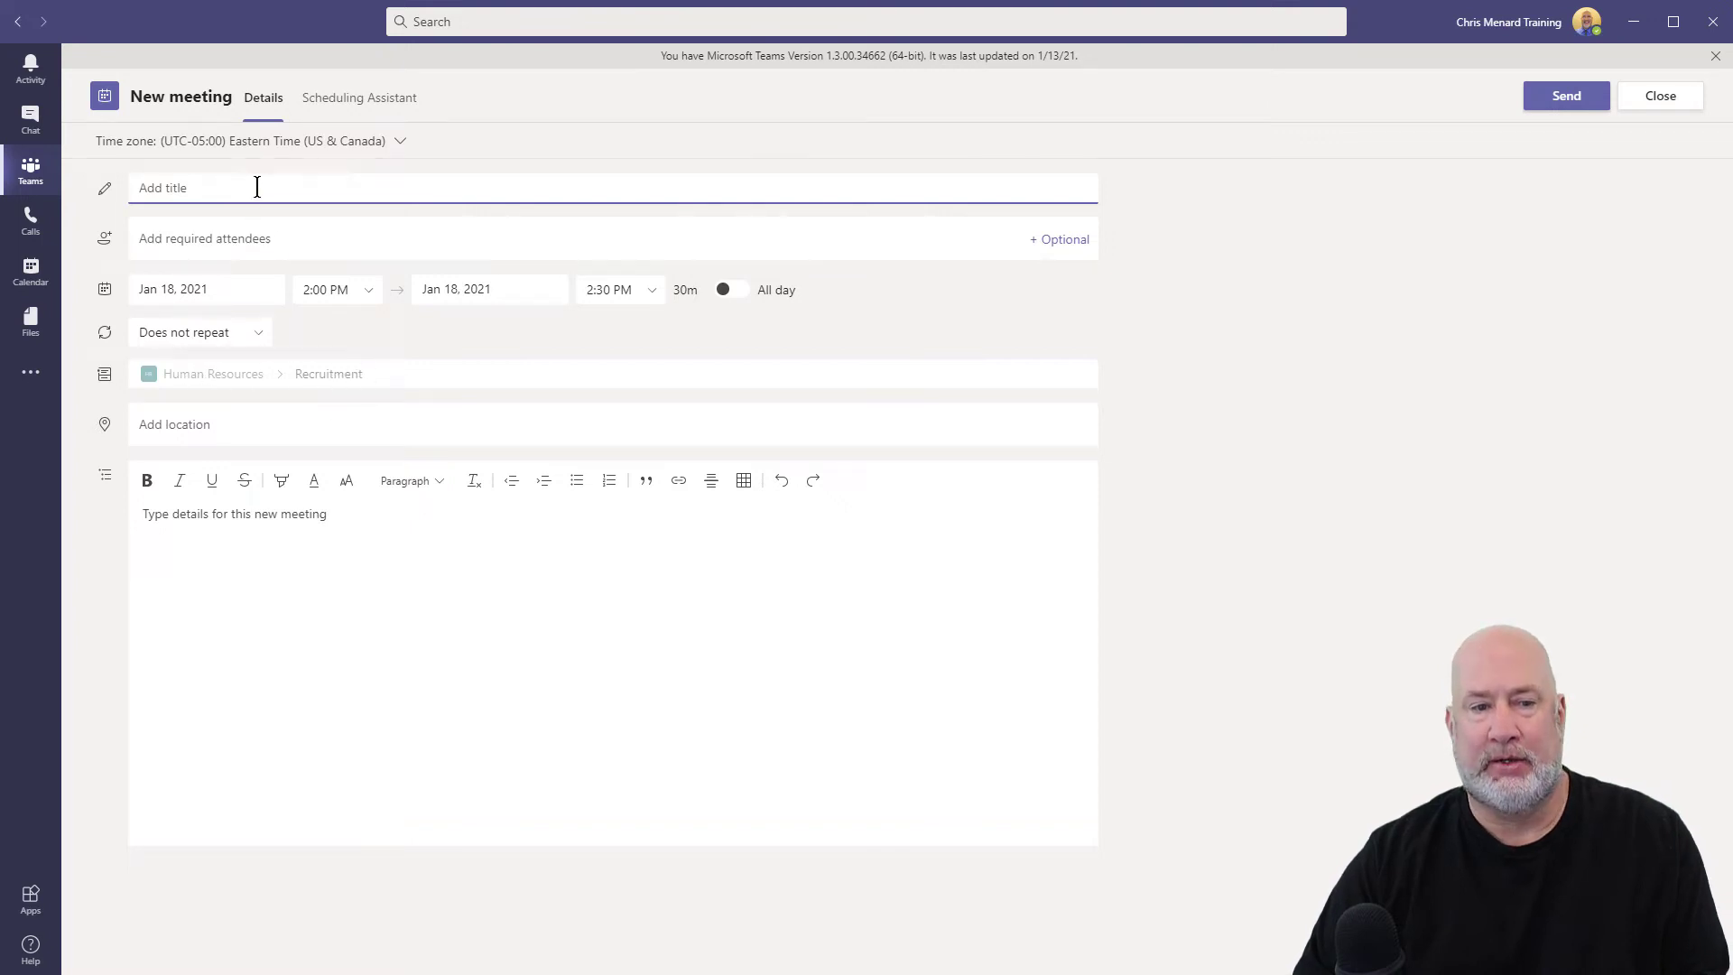
text(tes)
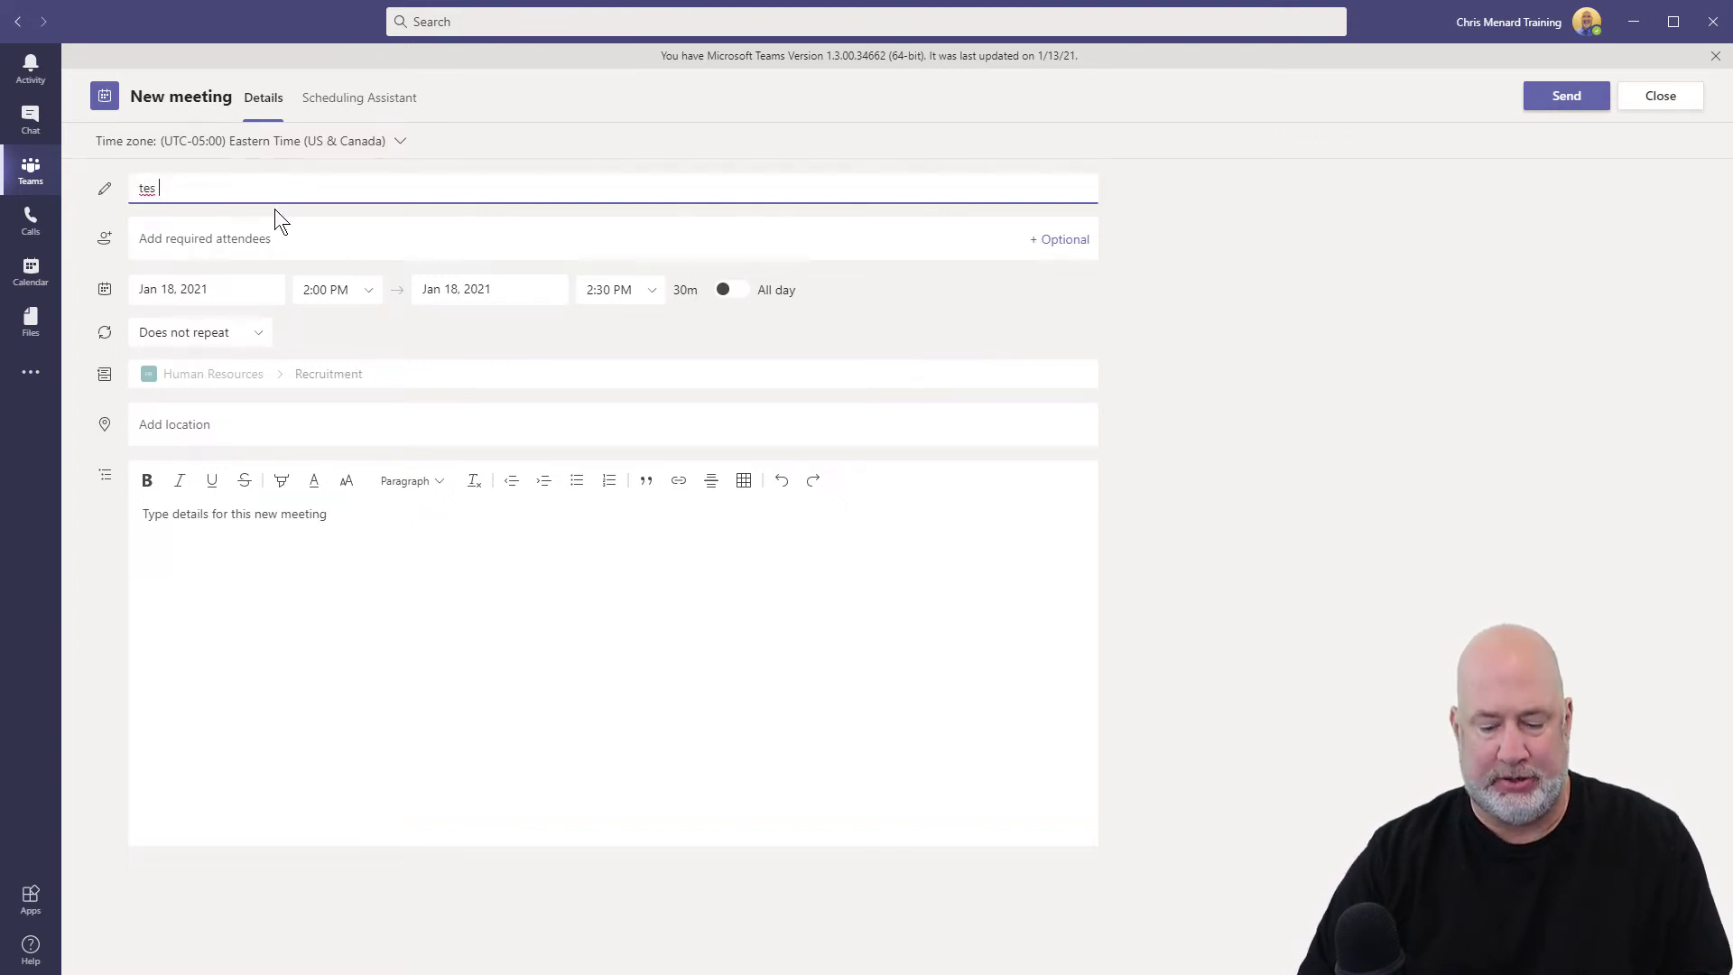
text(t 2)
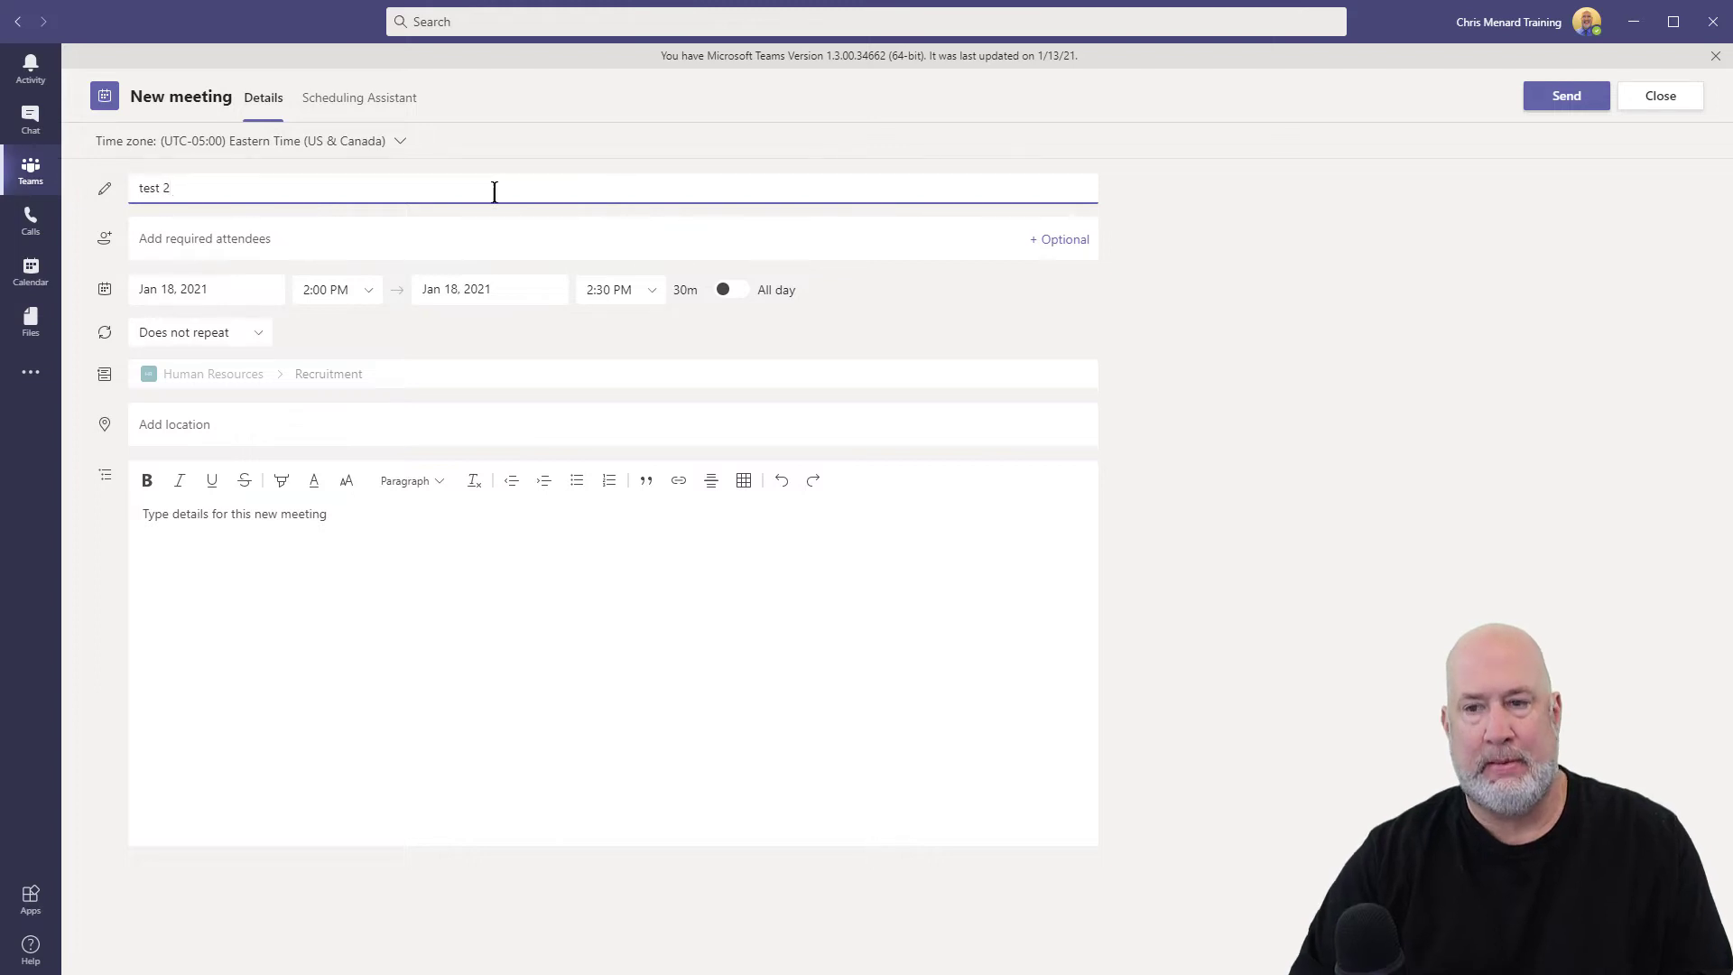
click(1564, 93)
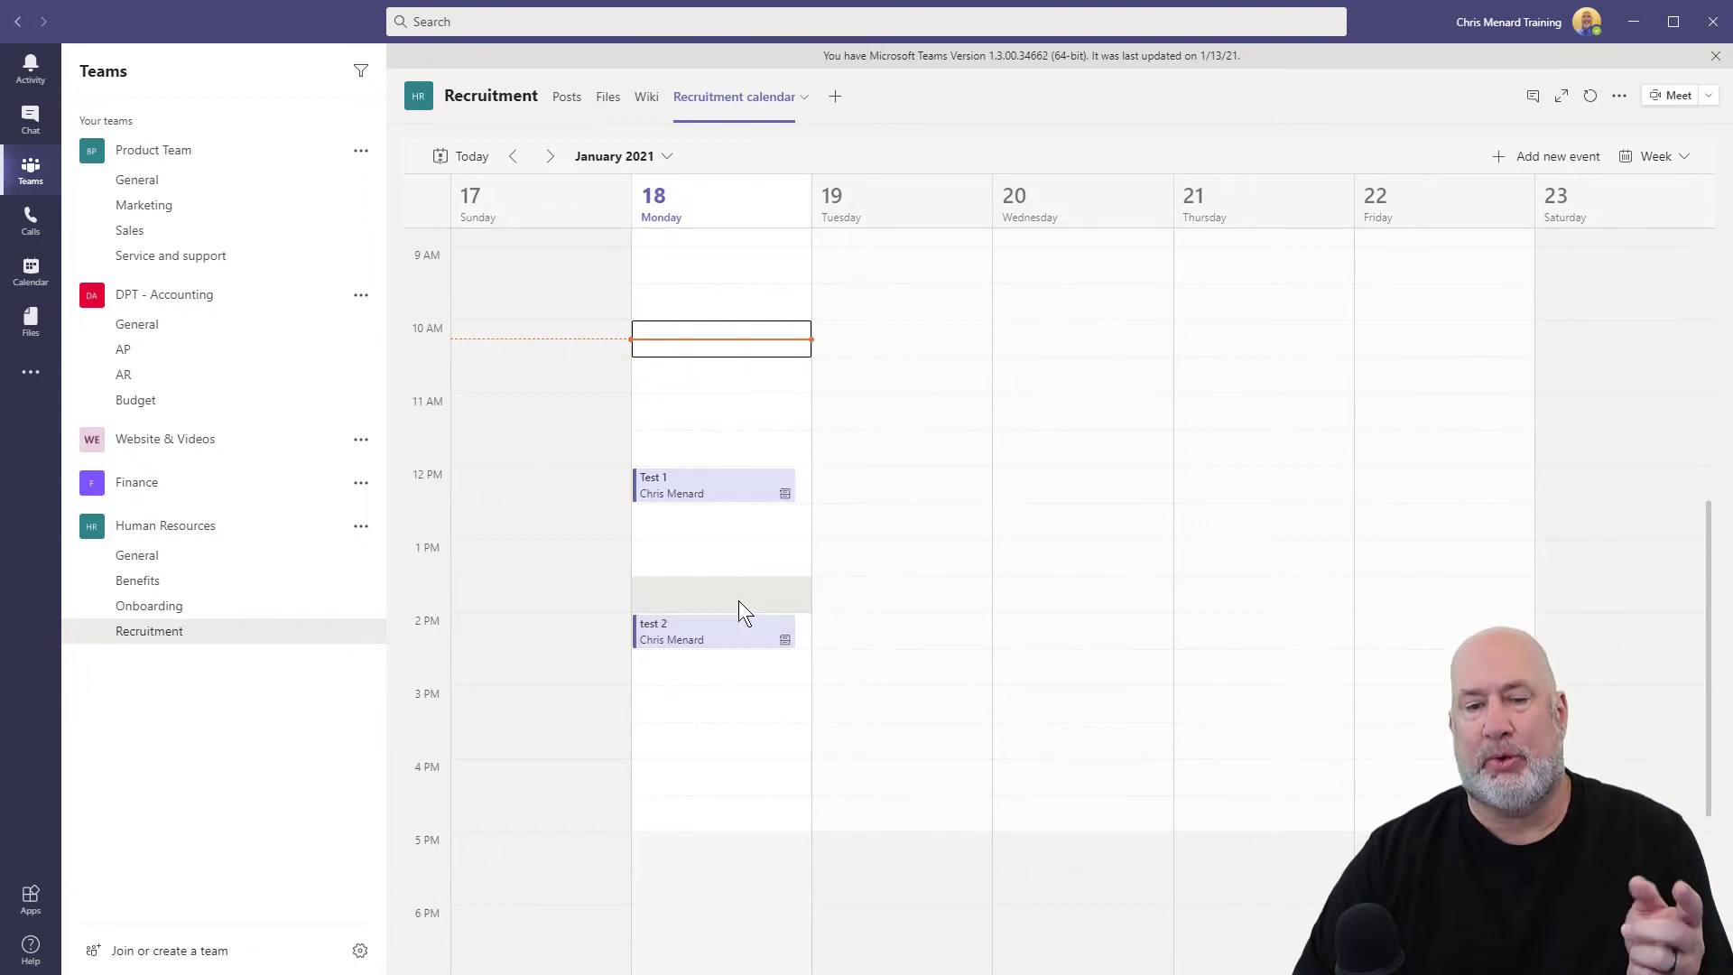
Step: Draft a "test 3" meeting at 3:00 PM in the Recruitment calendar with one required attendee, and discard it
click(717, 704)
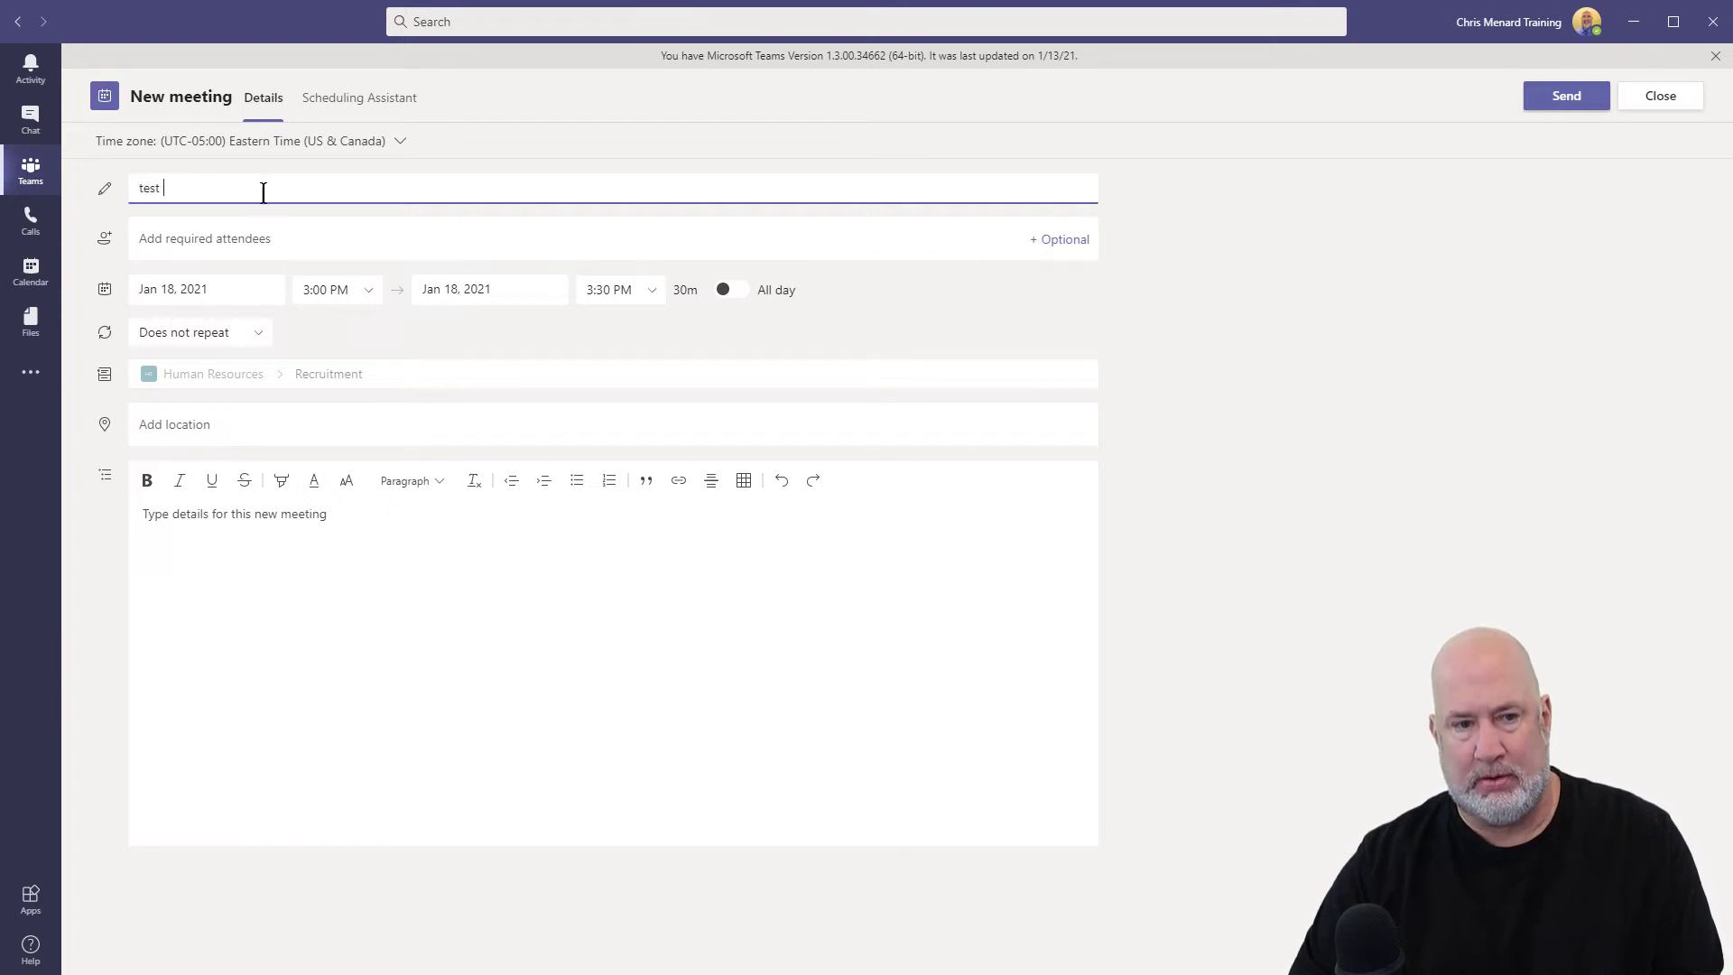
click(263, 237)
text(car)
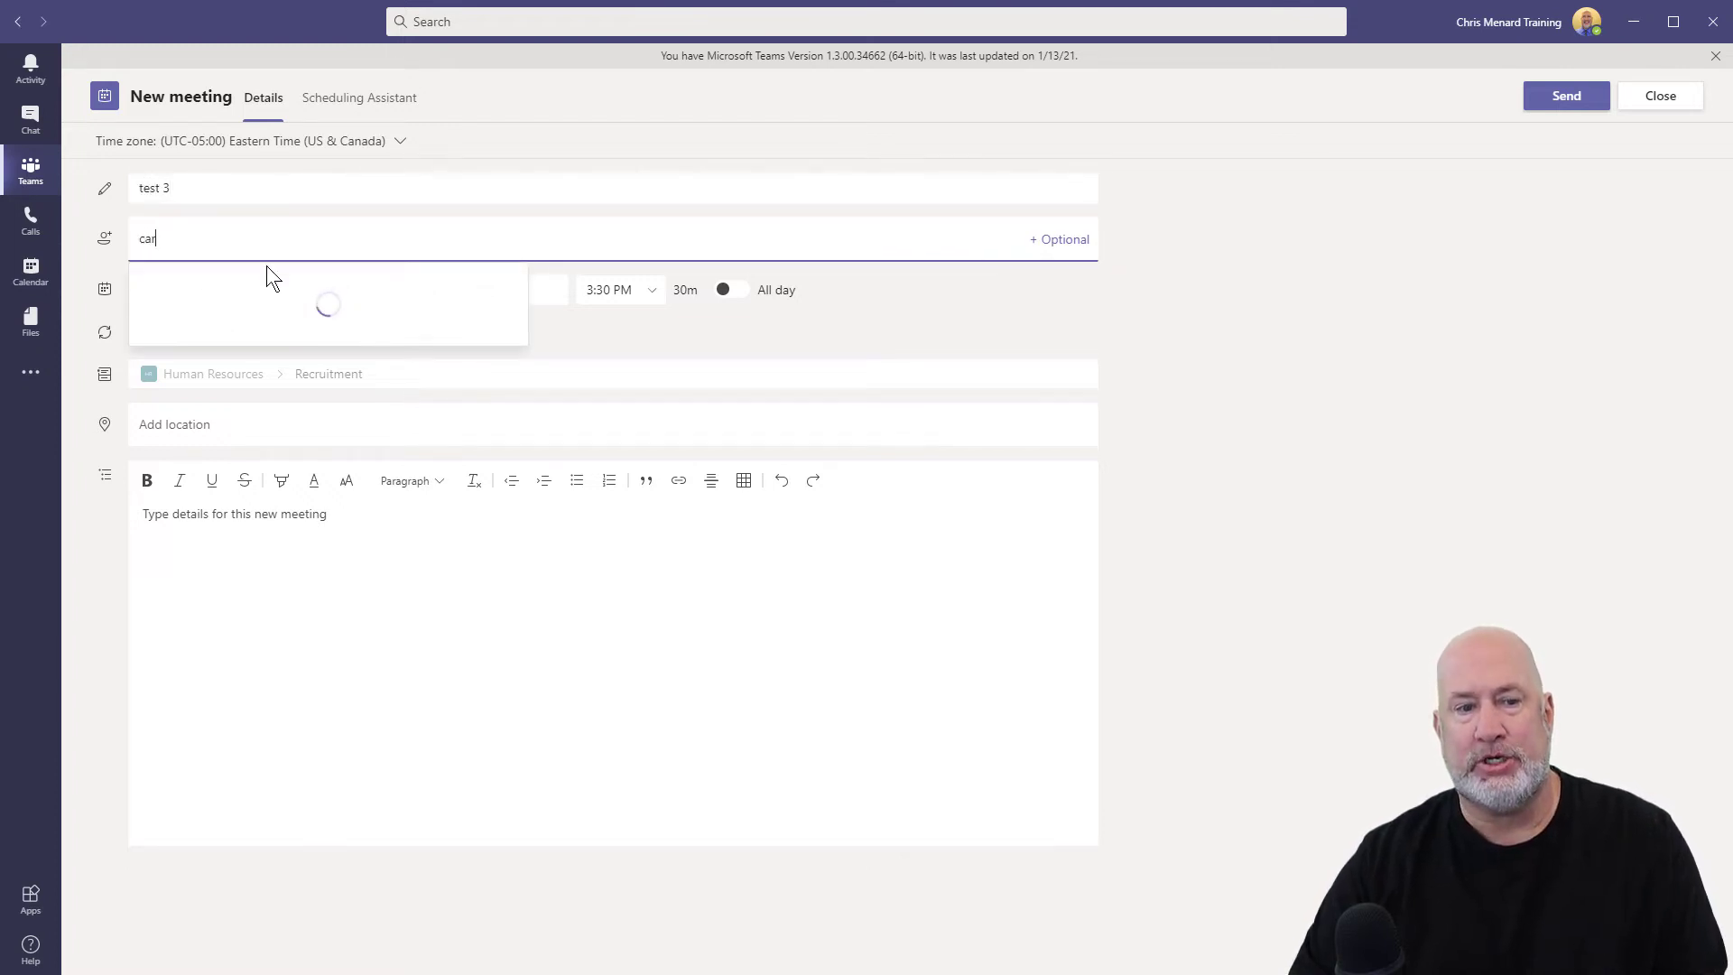
click(243, 297)
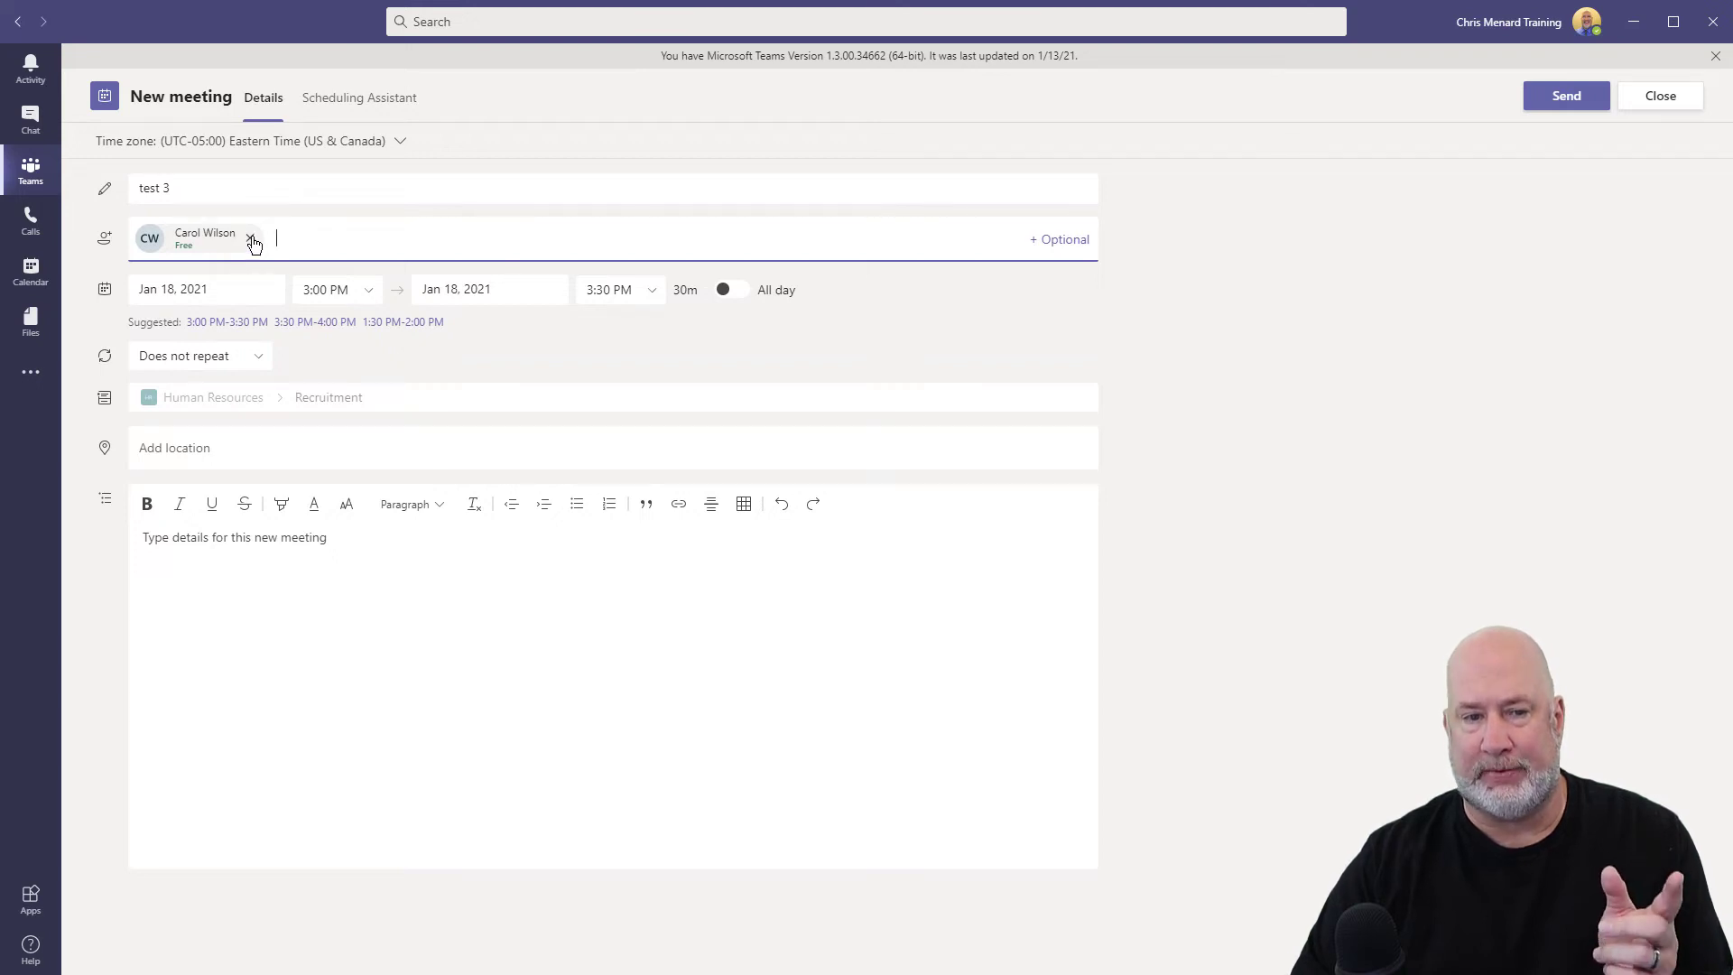
click(1680, 110)
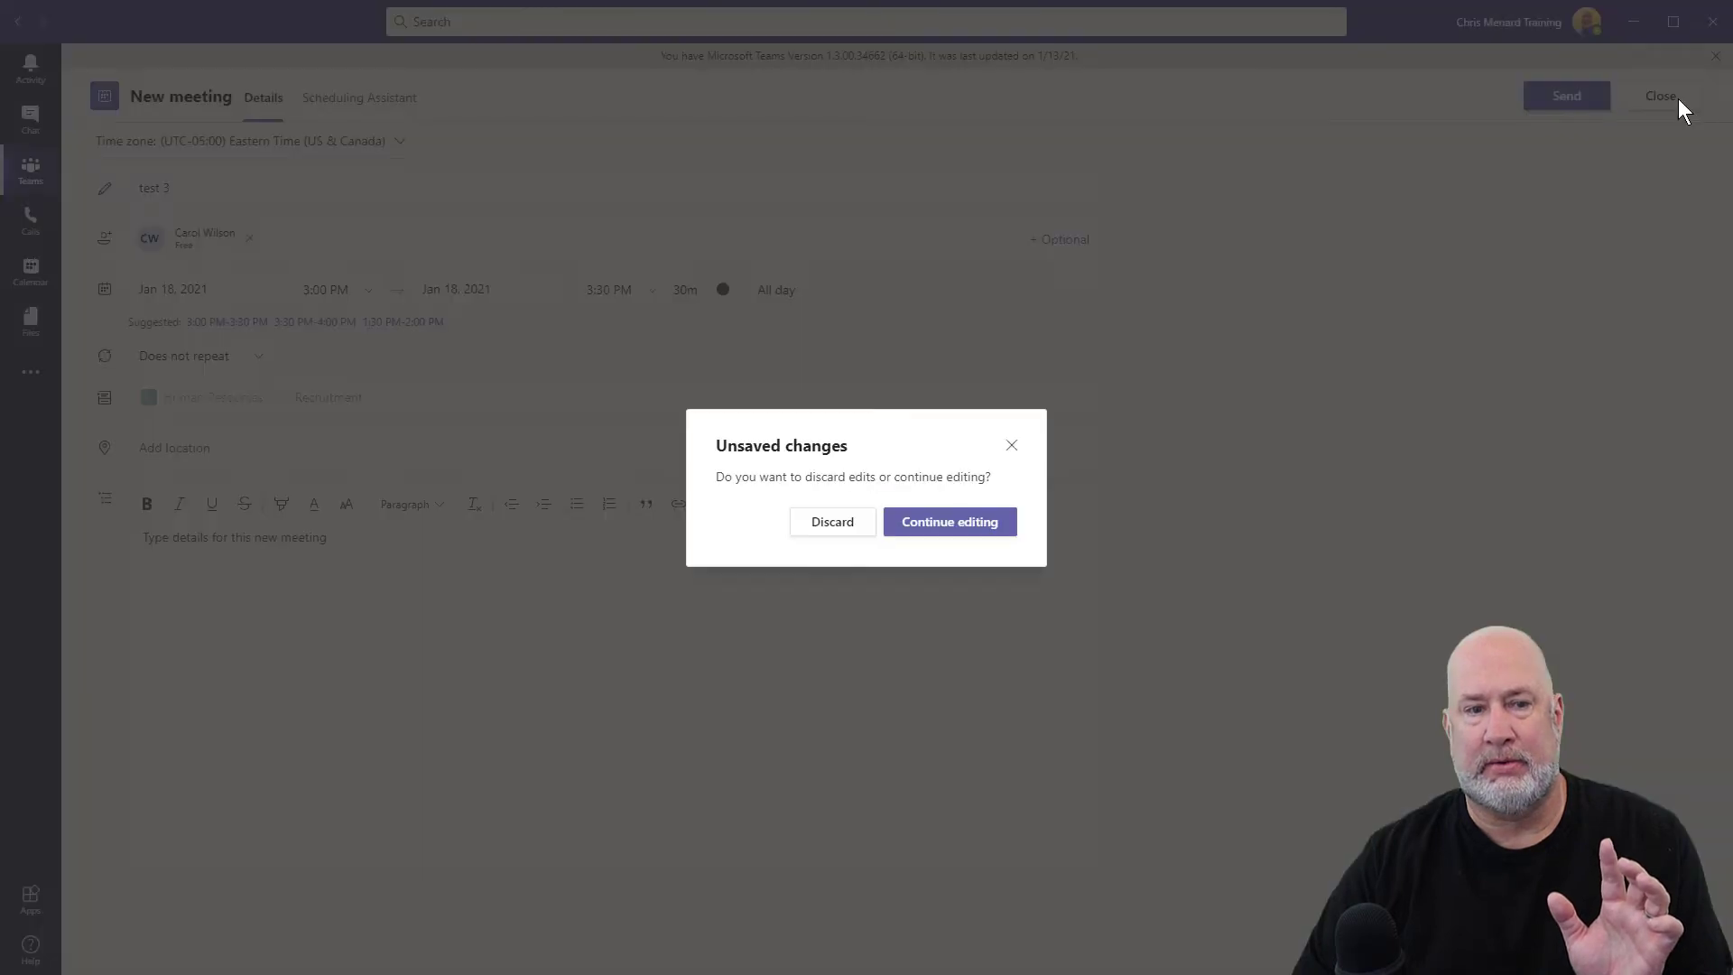
click(830, 525)
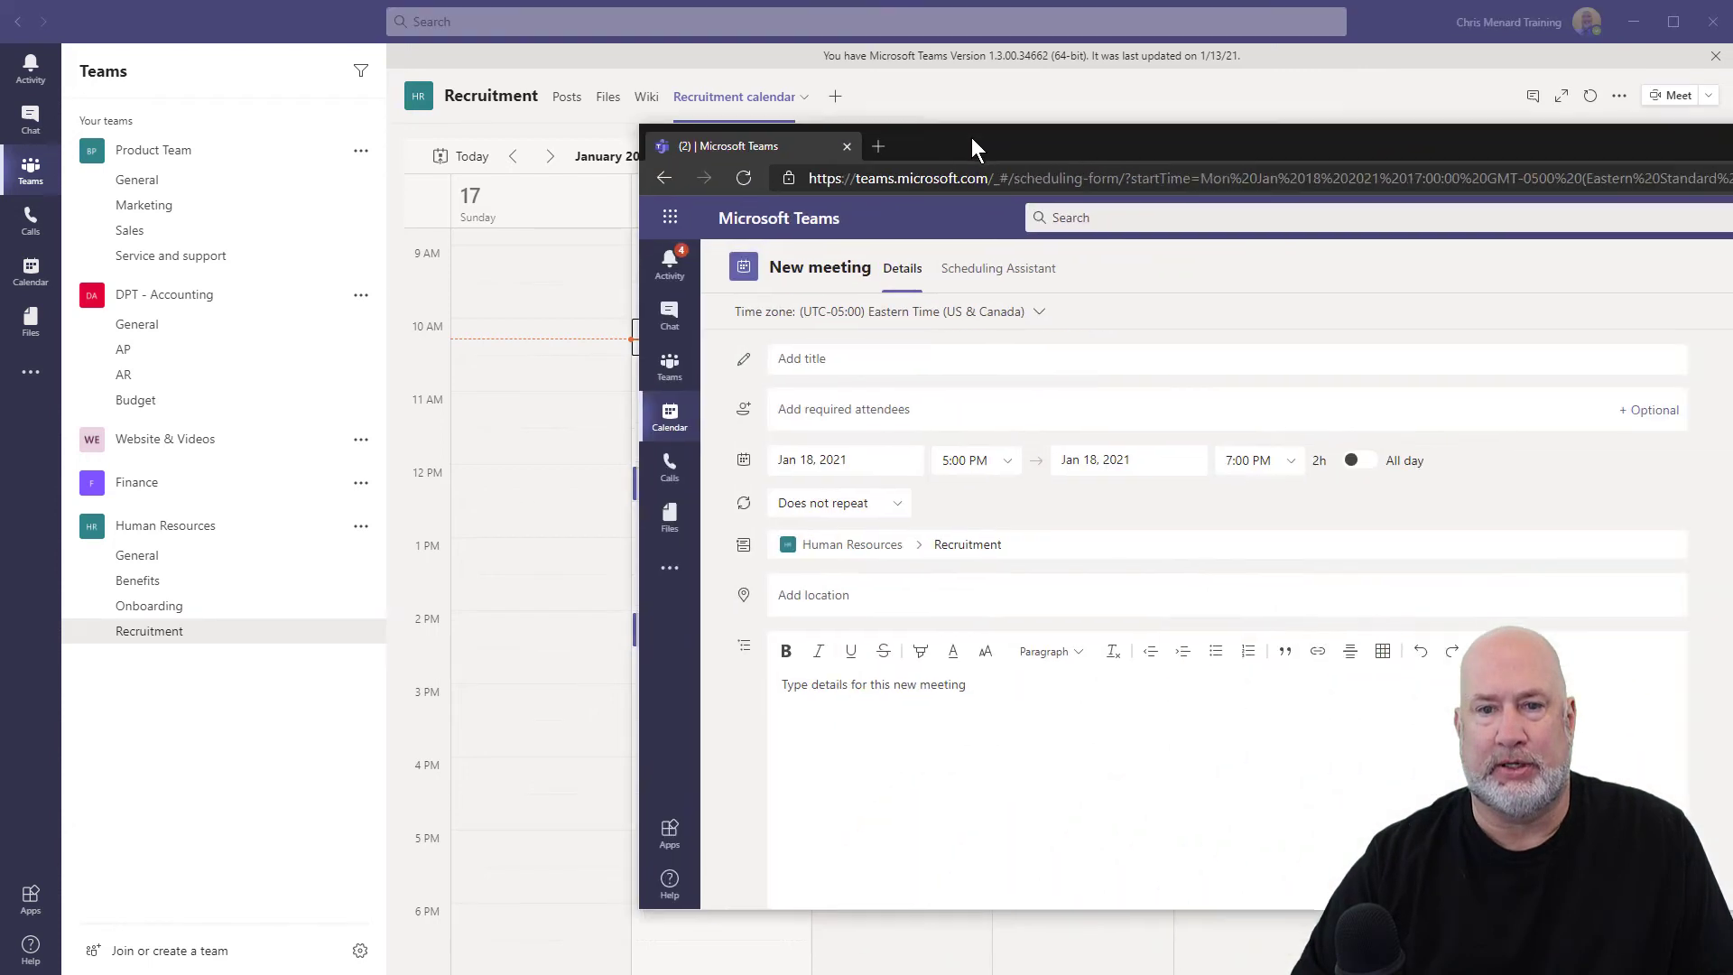
Step: Schedule an untitled Recruitment channel meeting for Jan 18, 2021 from 9:00 PM to 11:00 PM in the web window and send it
drag(972, 137, 413, 41)
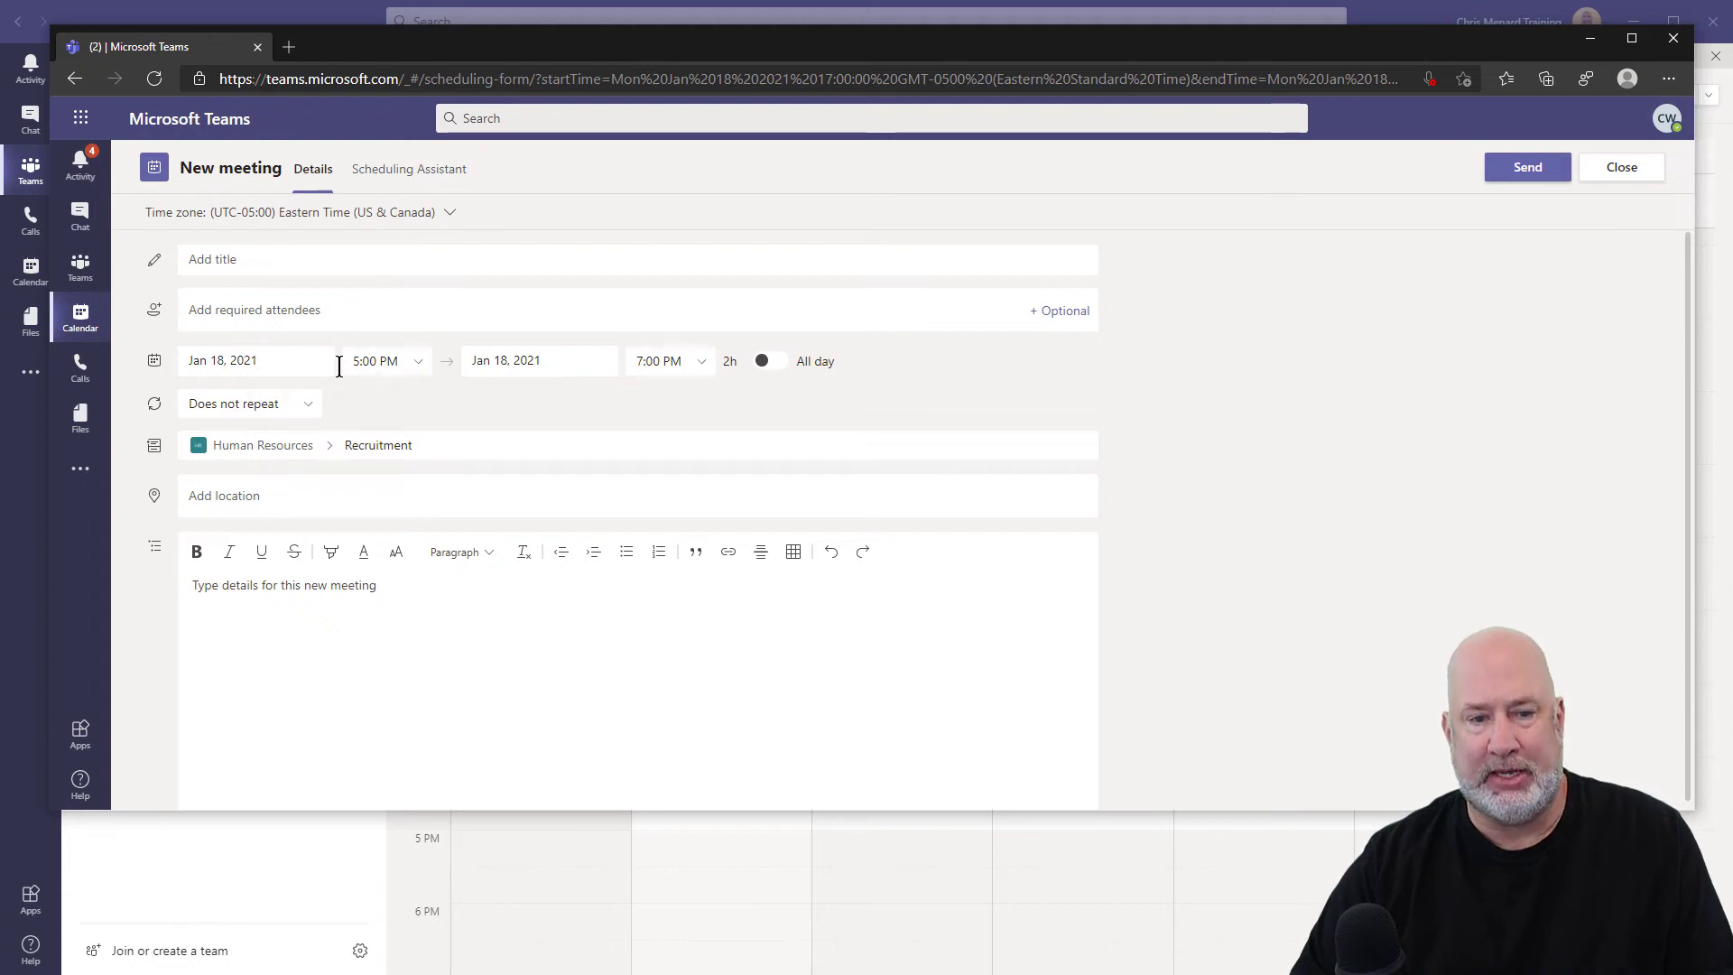
click(419, 366)
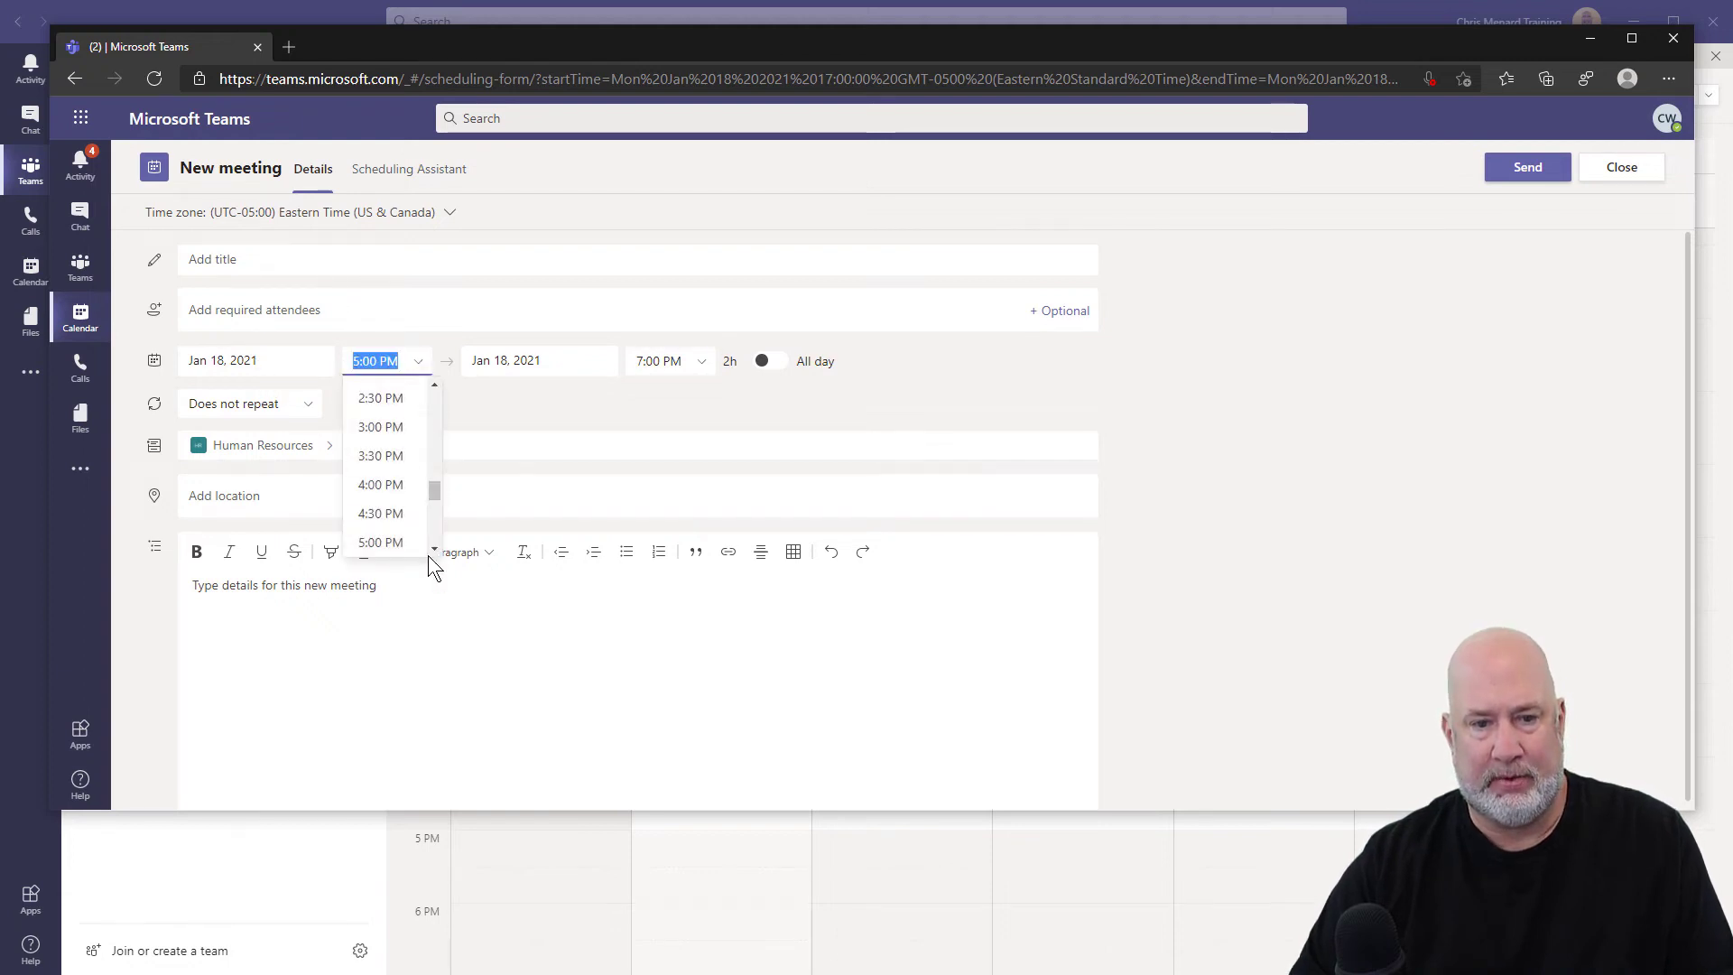
scroll(433, 554, down, 3)
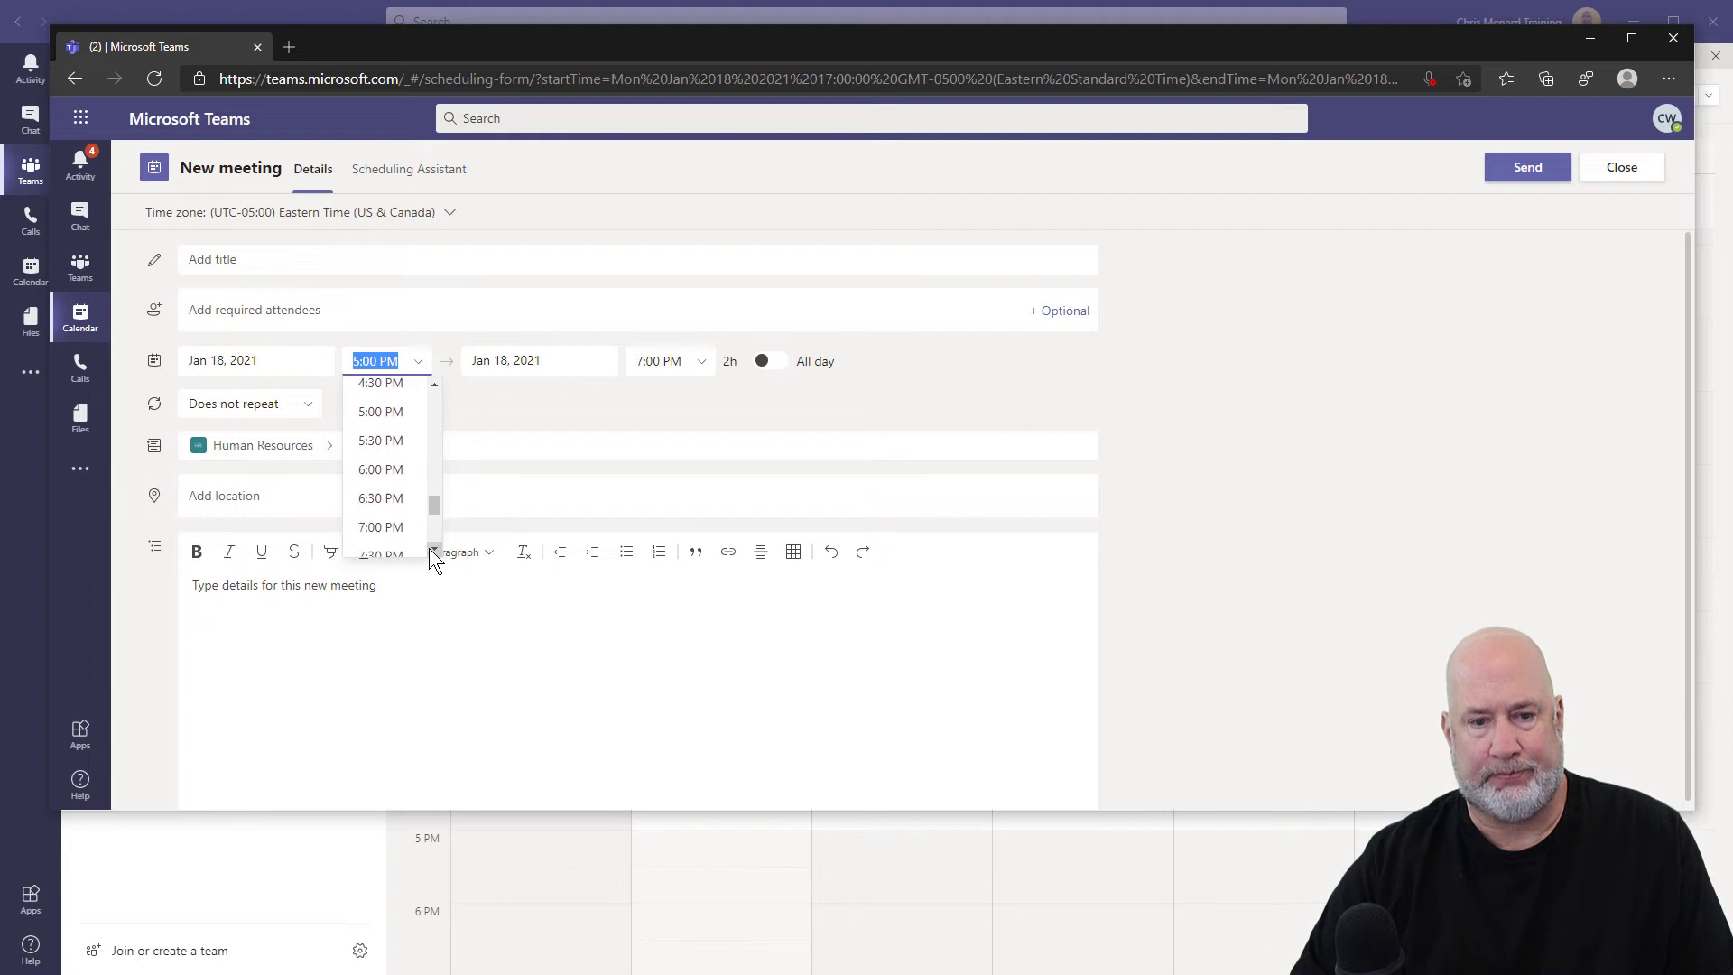
scroll(428, 545, down, 3)
click(400, 401)
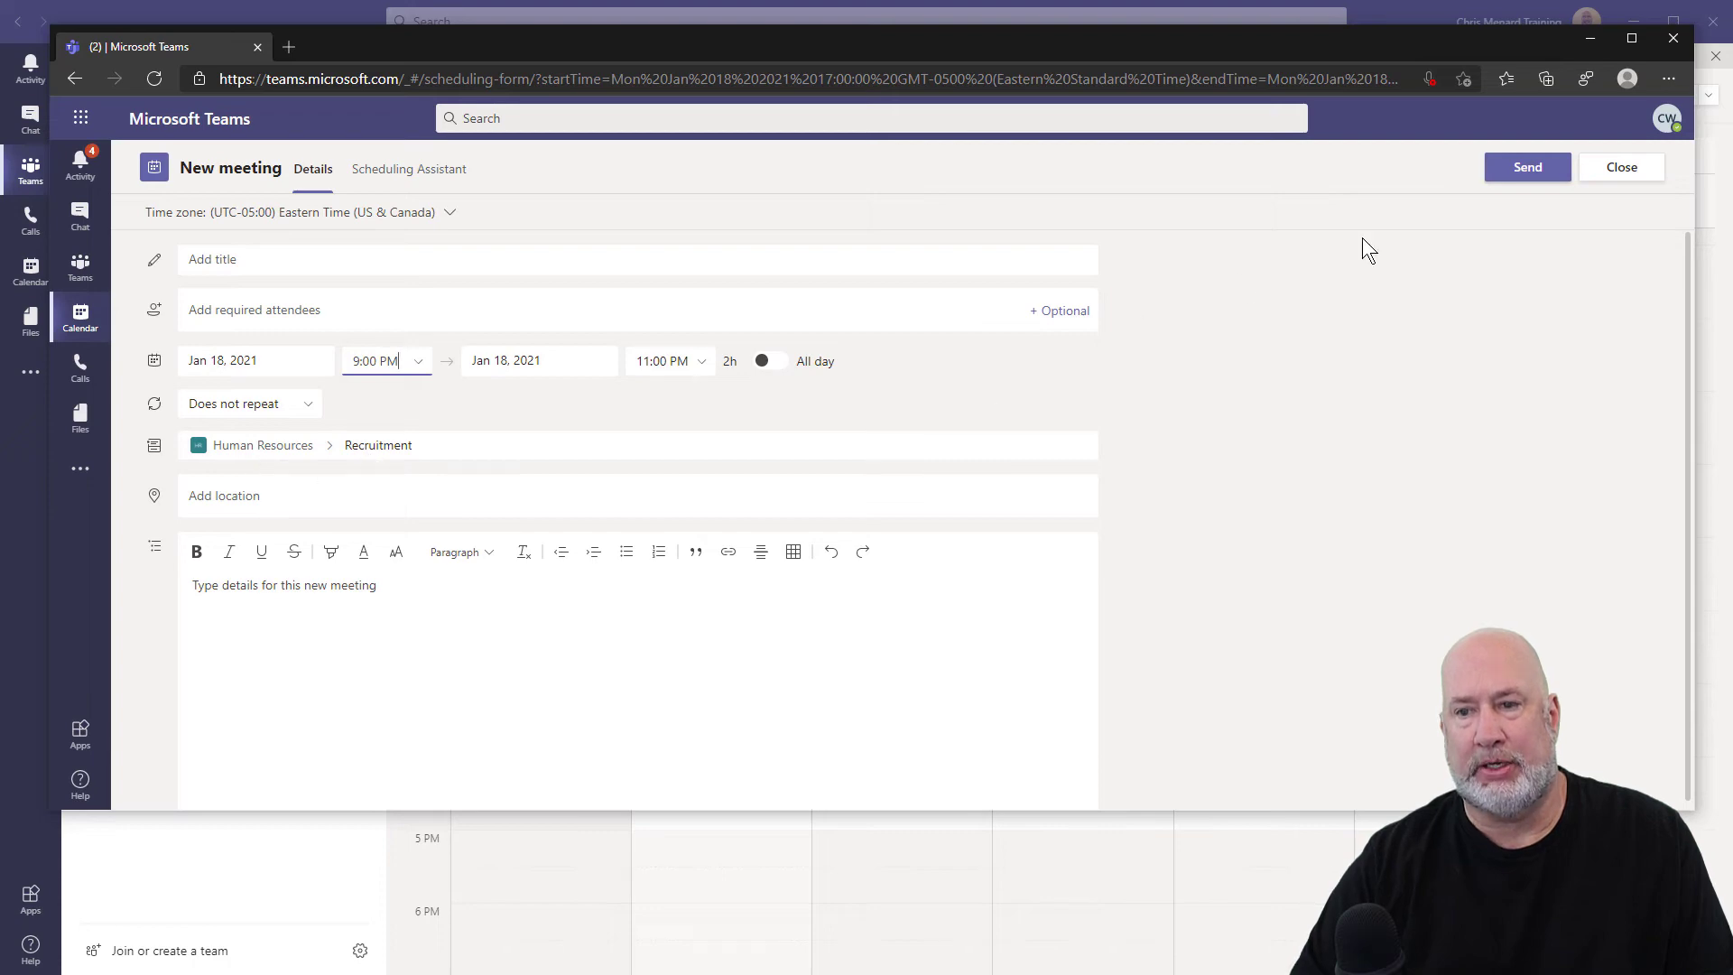
click(1527, 171)
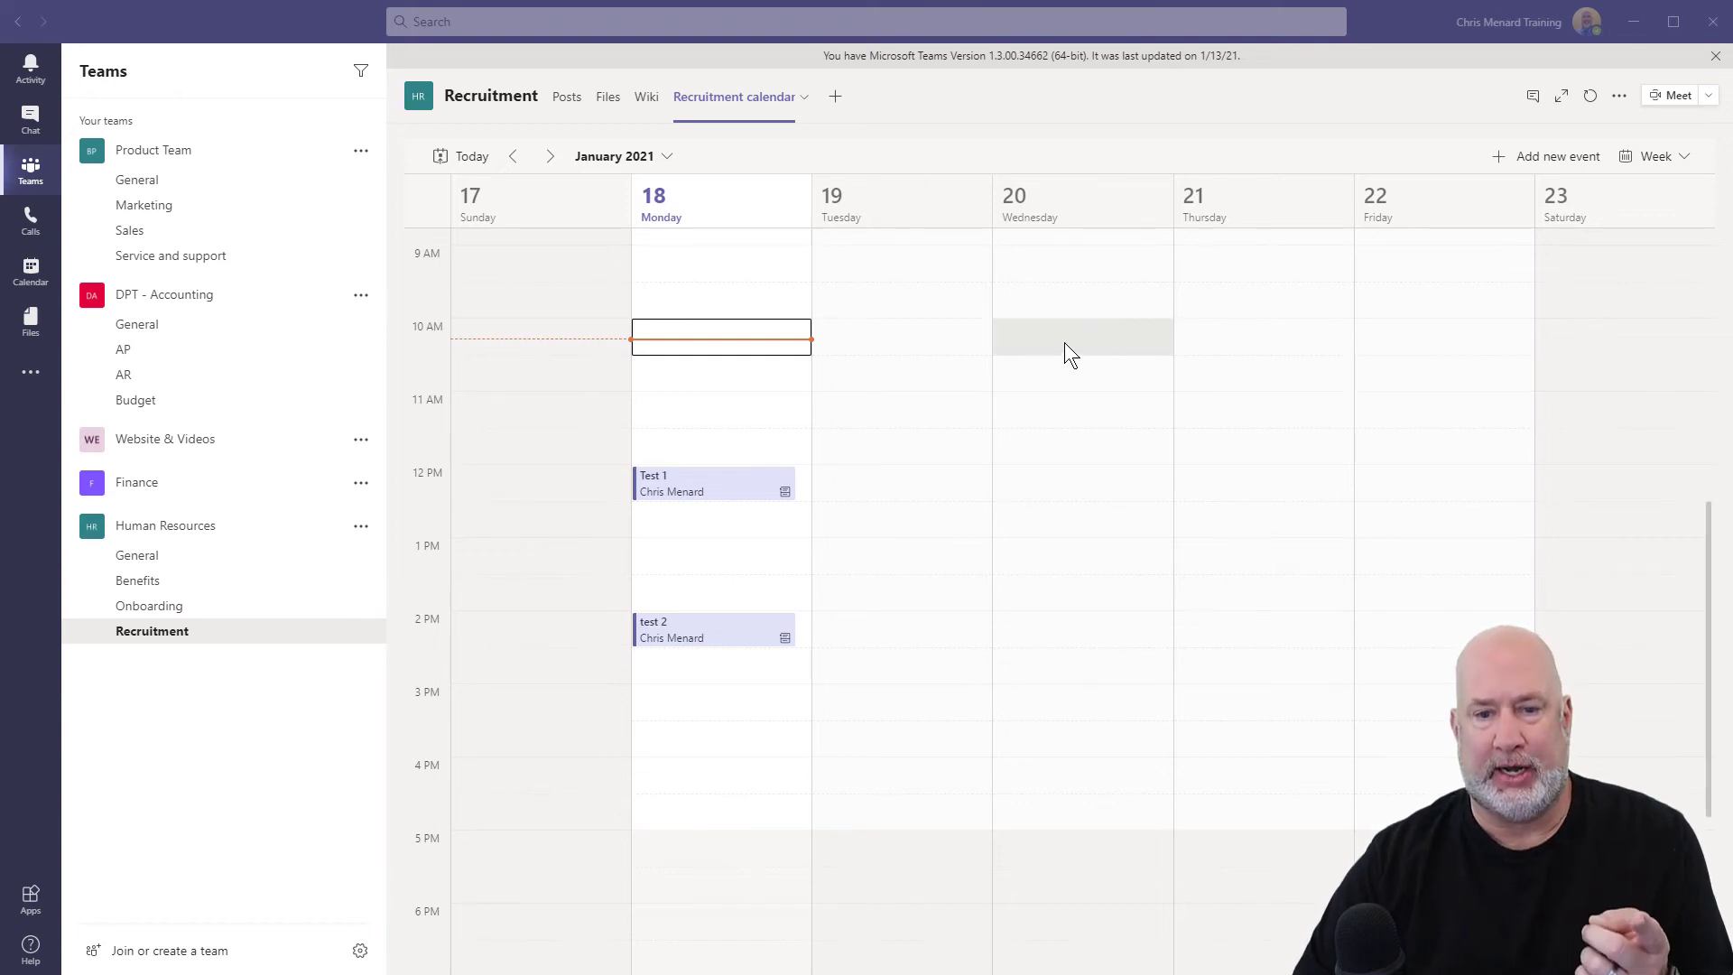
Step: Refresh the Recruitment calendar by going one week ahead and back, and look for the 9:00 PM meeting on Monday, Jan 18
click(548, 157)
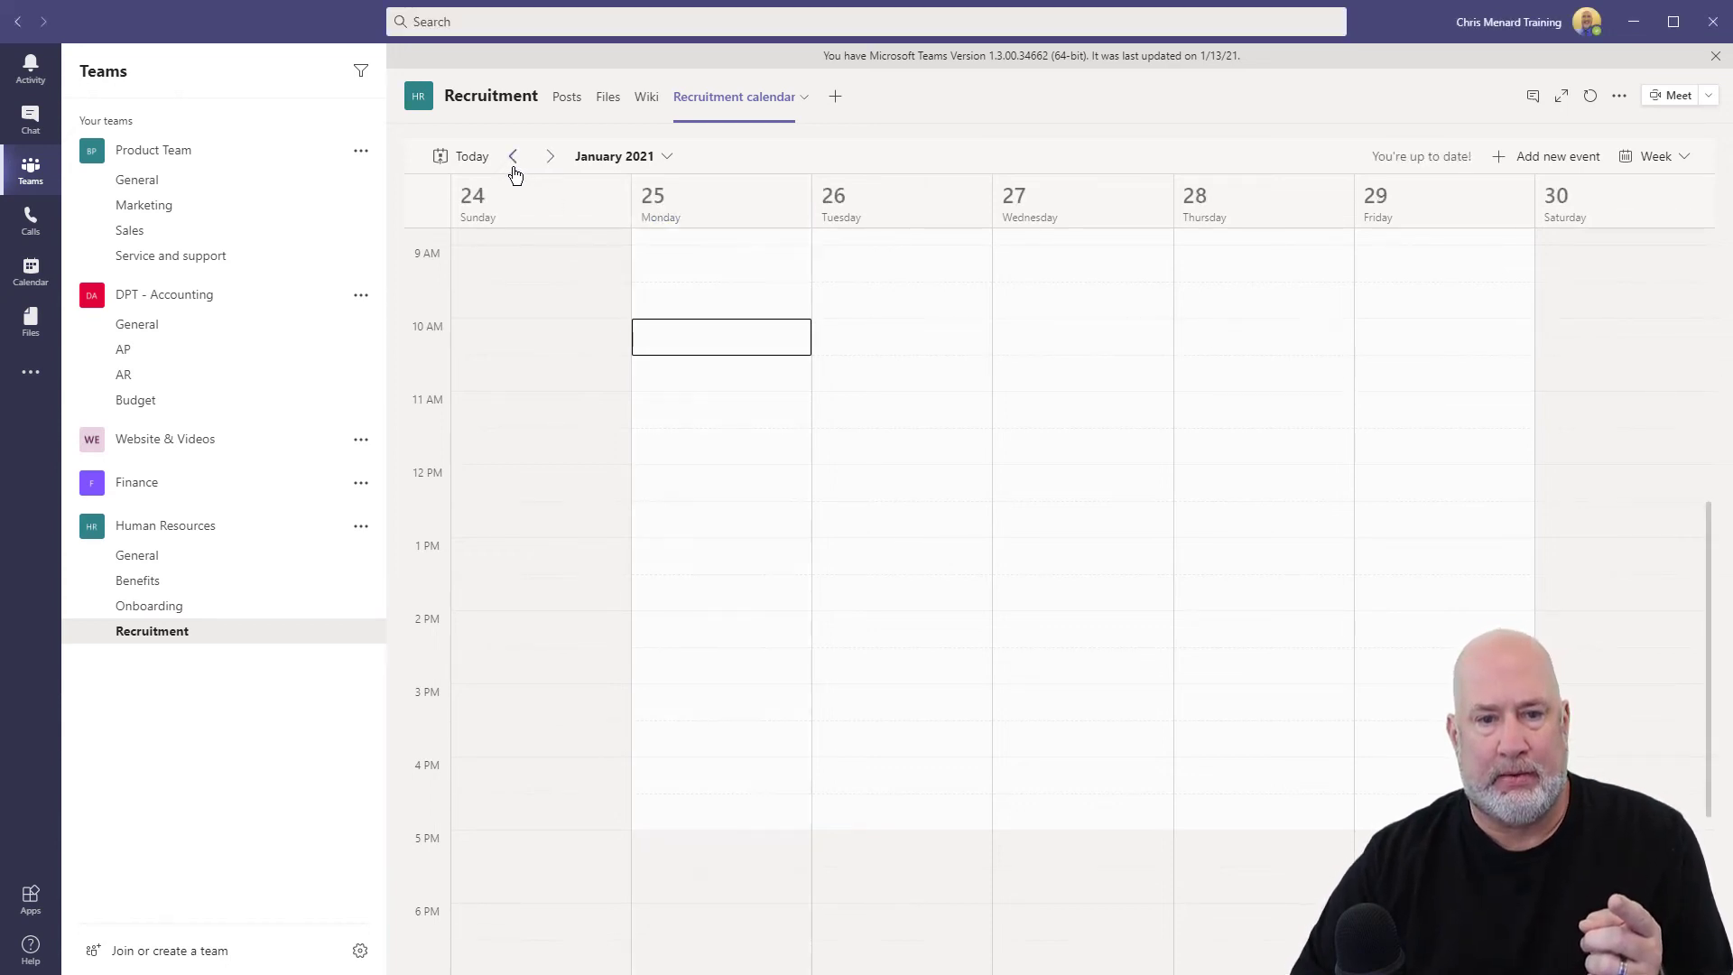
click(514, 162)
scroll(791, 485, down, 3)
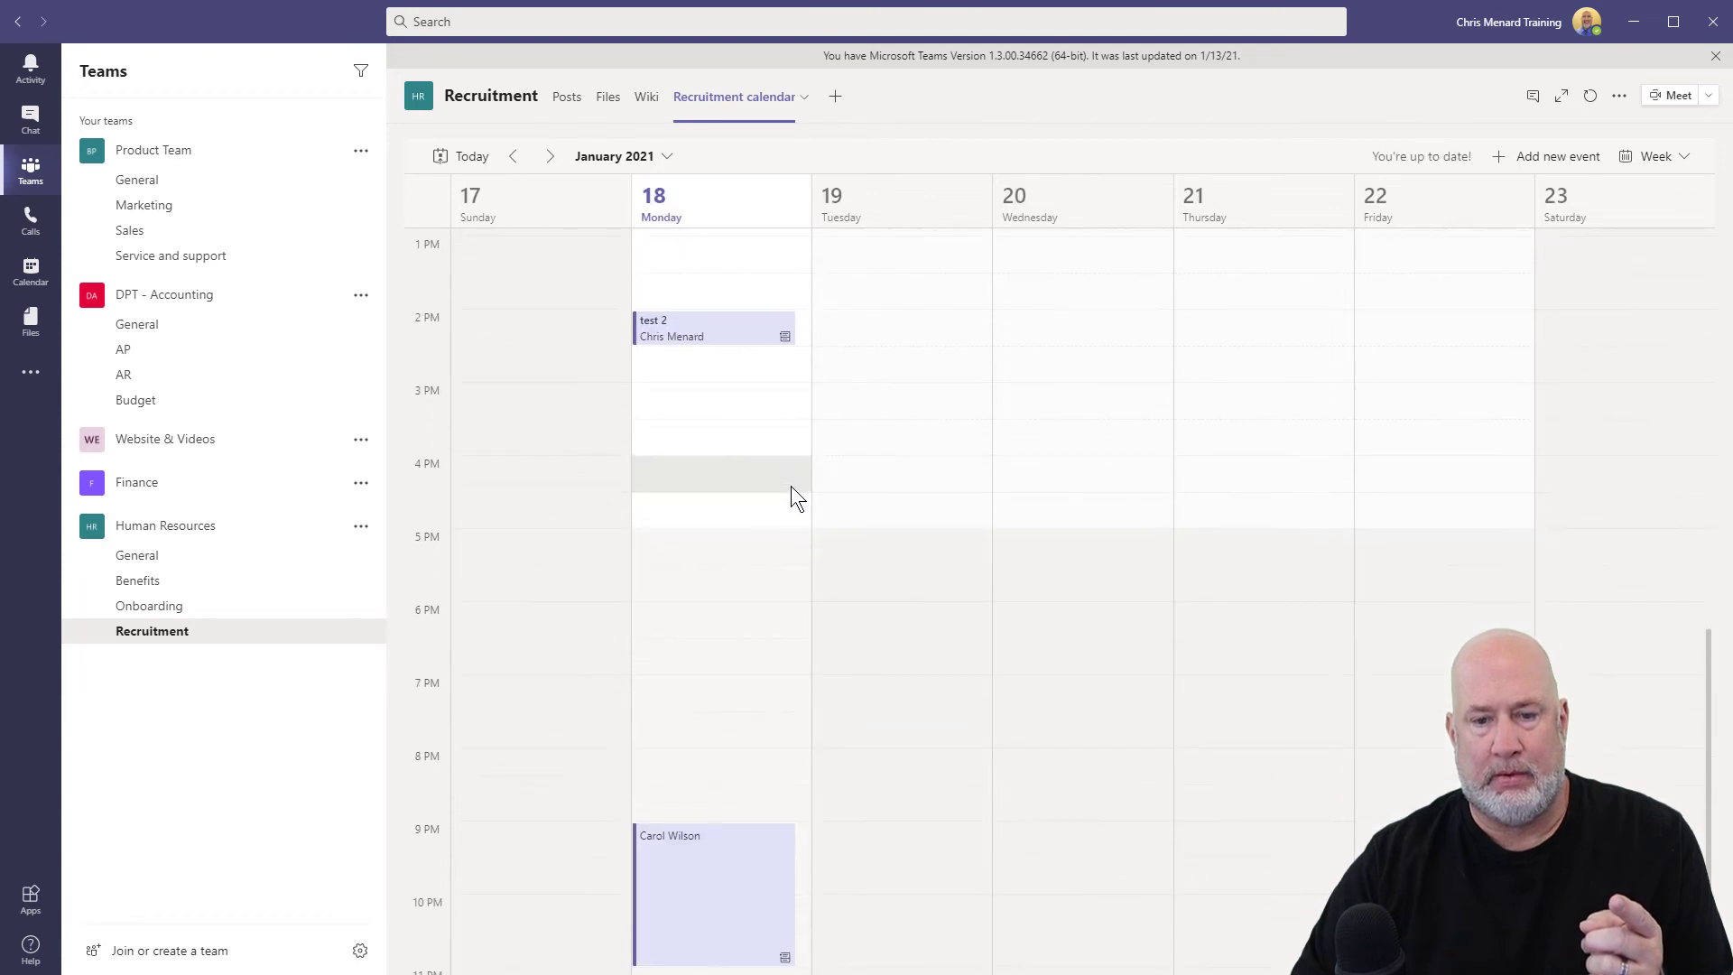
scroll(785, 632, down, 1)
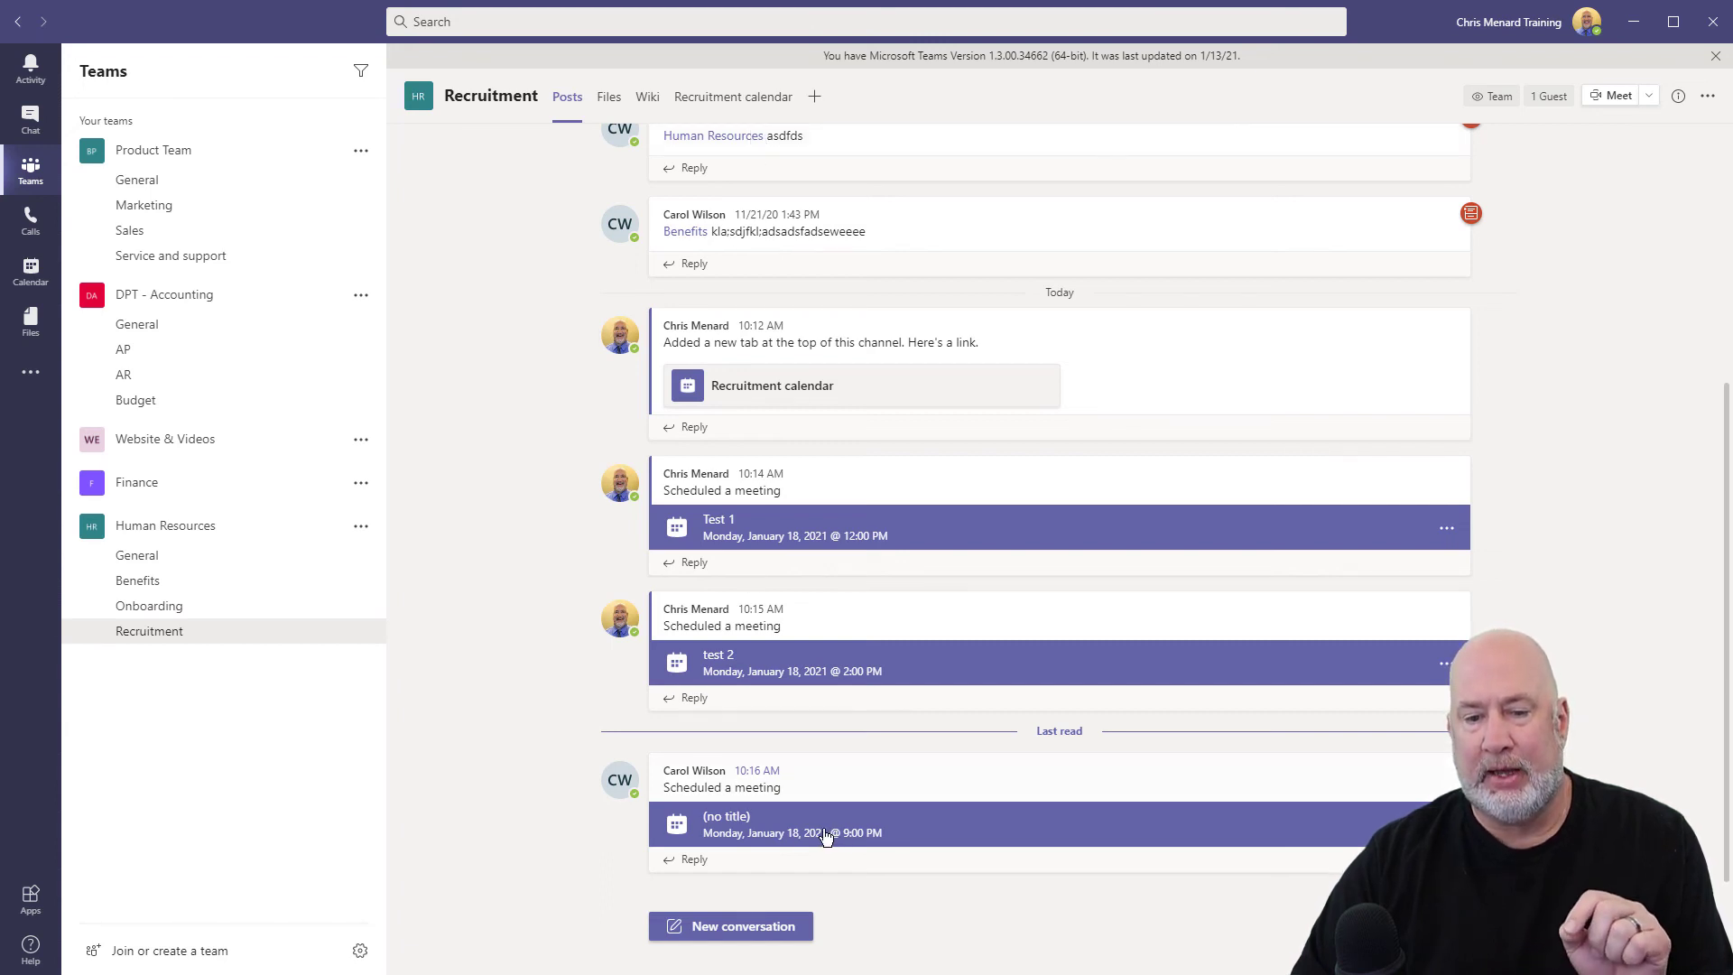
Step: View the details of the untitled 9:00 PM meeting from the channel's posts, and look for it in the personal calendar
mouse_move(824, 837)
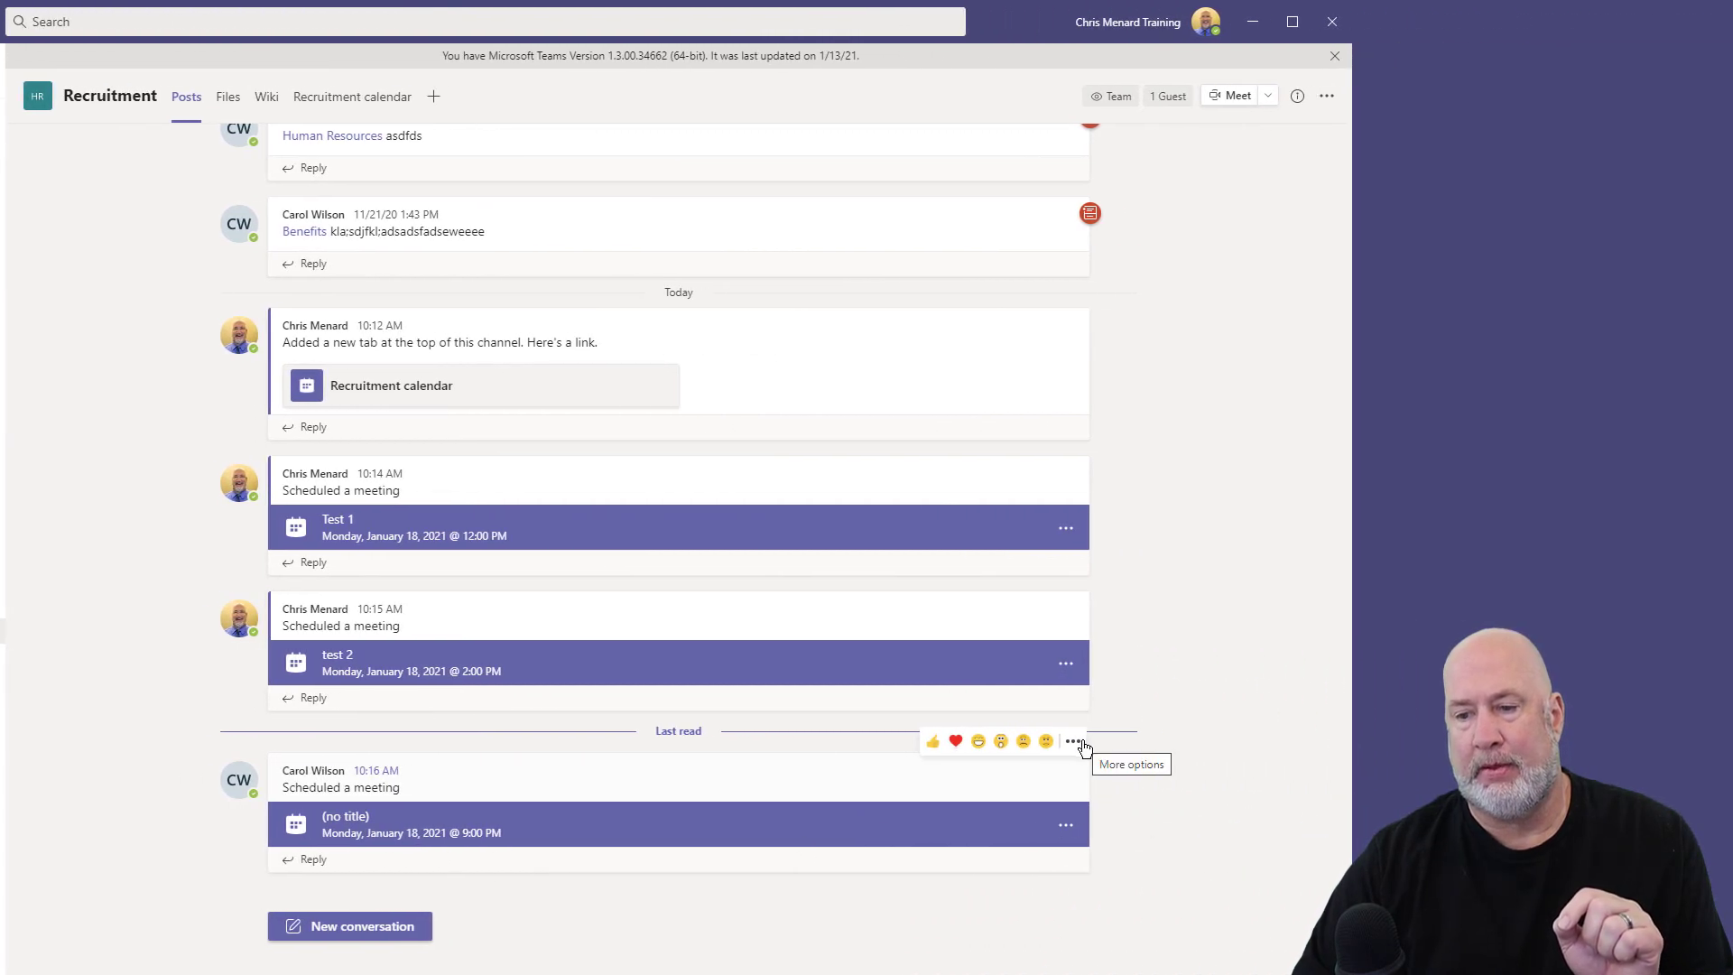
click(1074, 741)
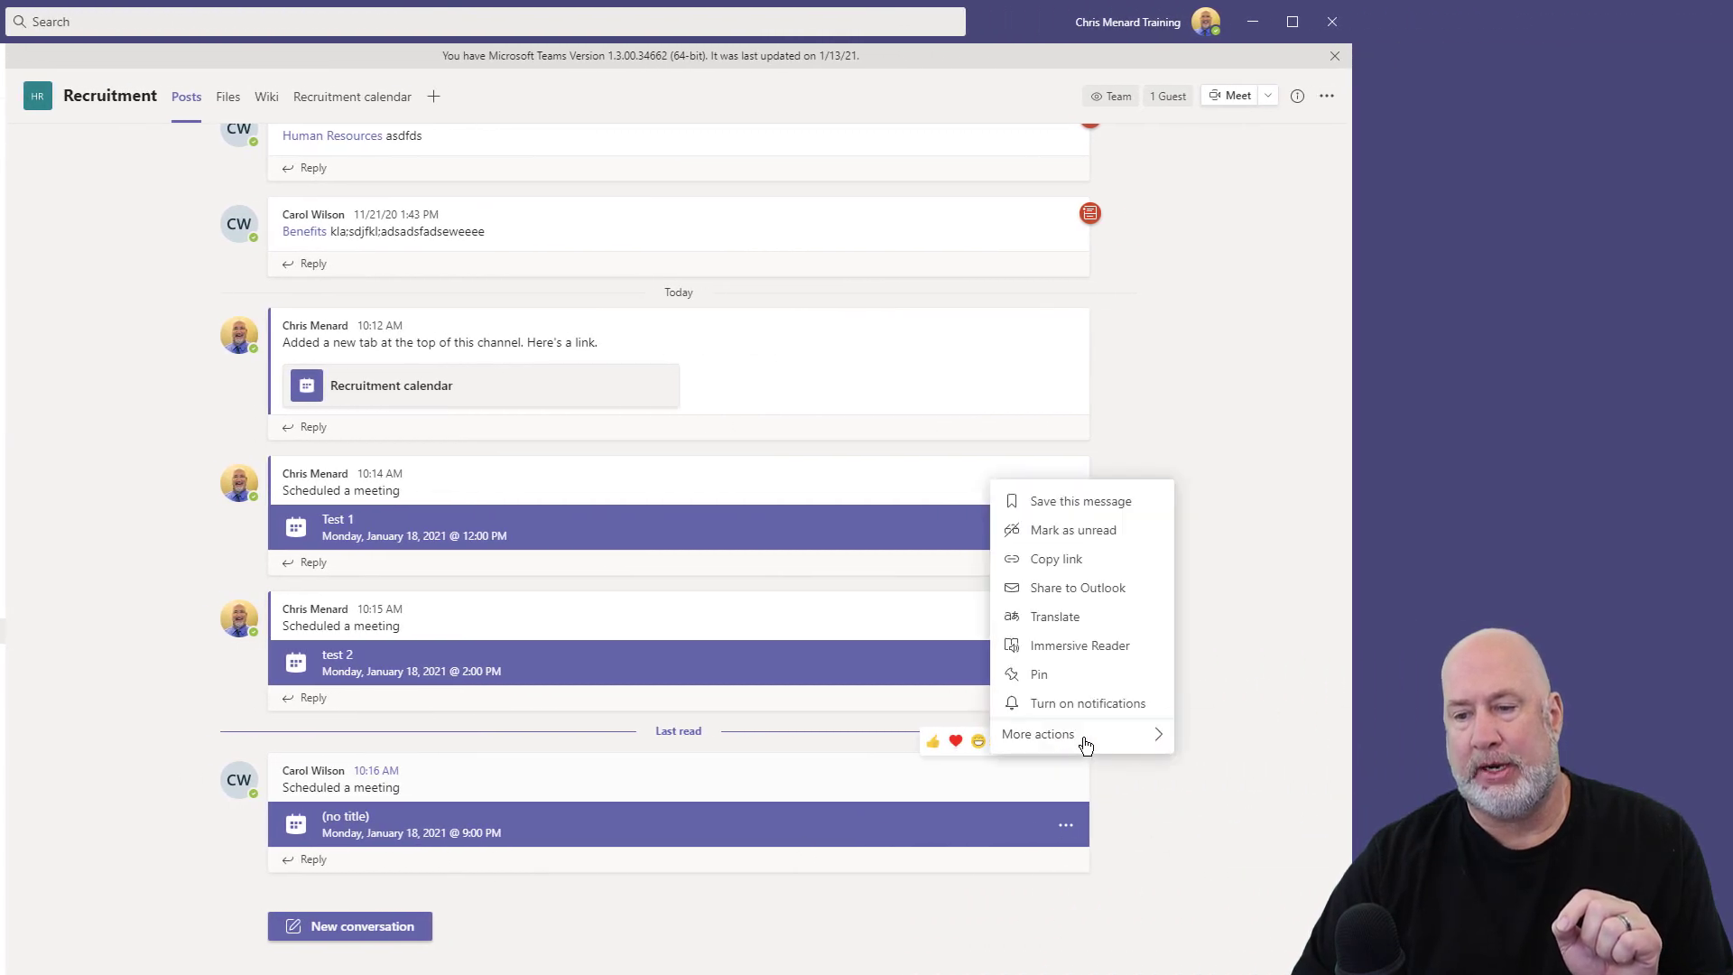
click(1066, 835)
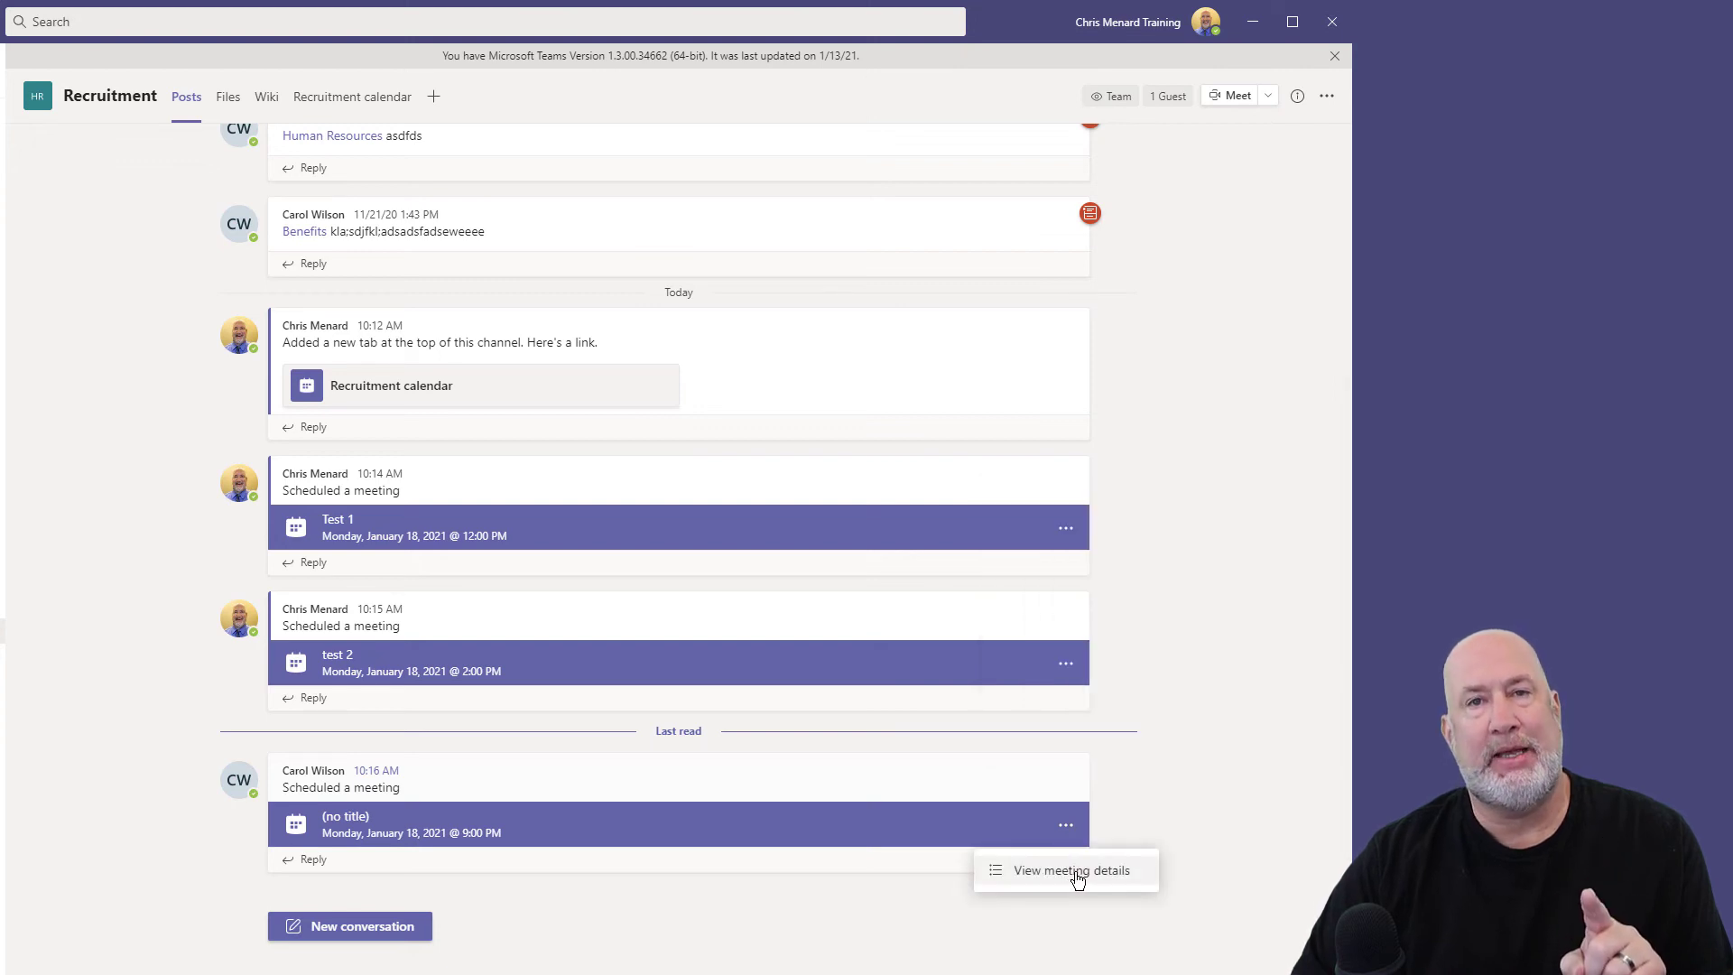
click(1078, 879)
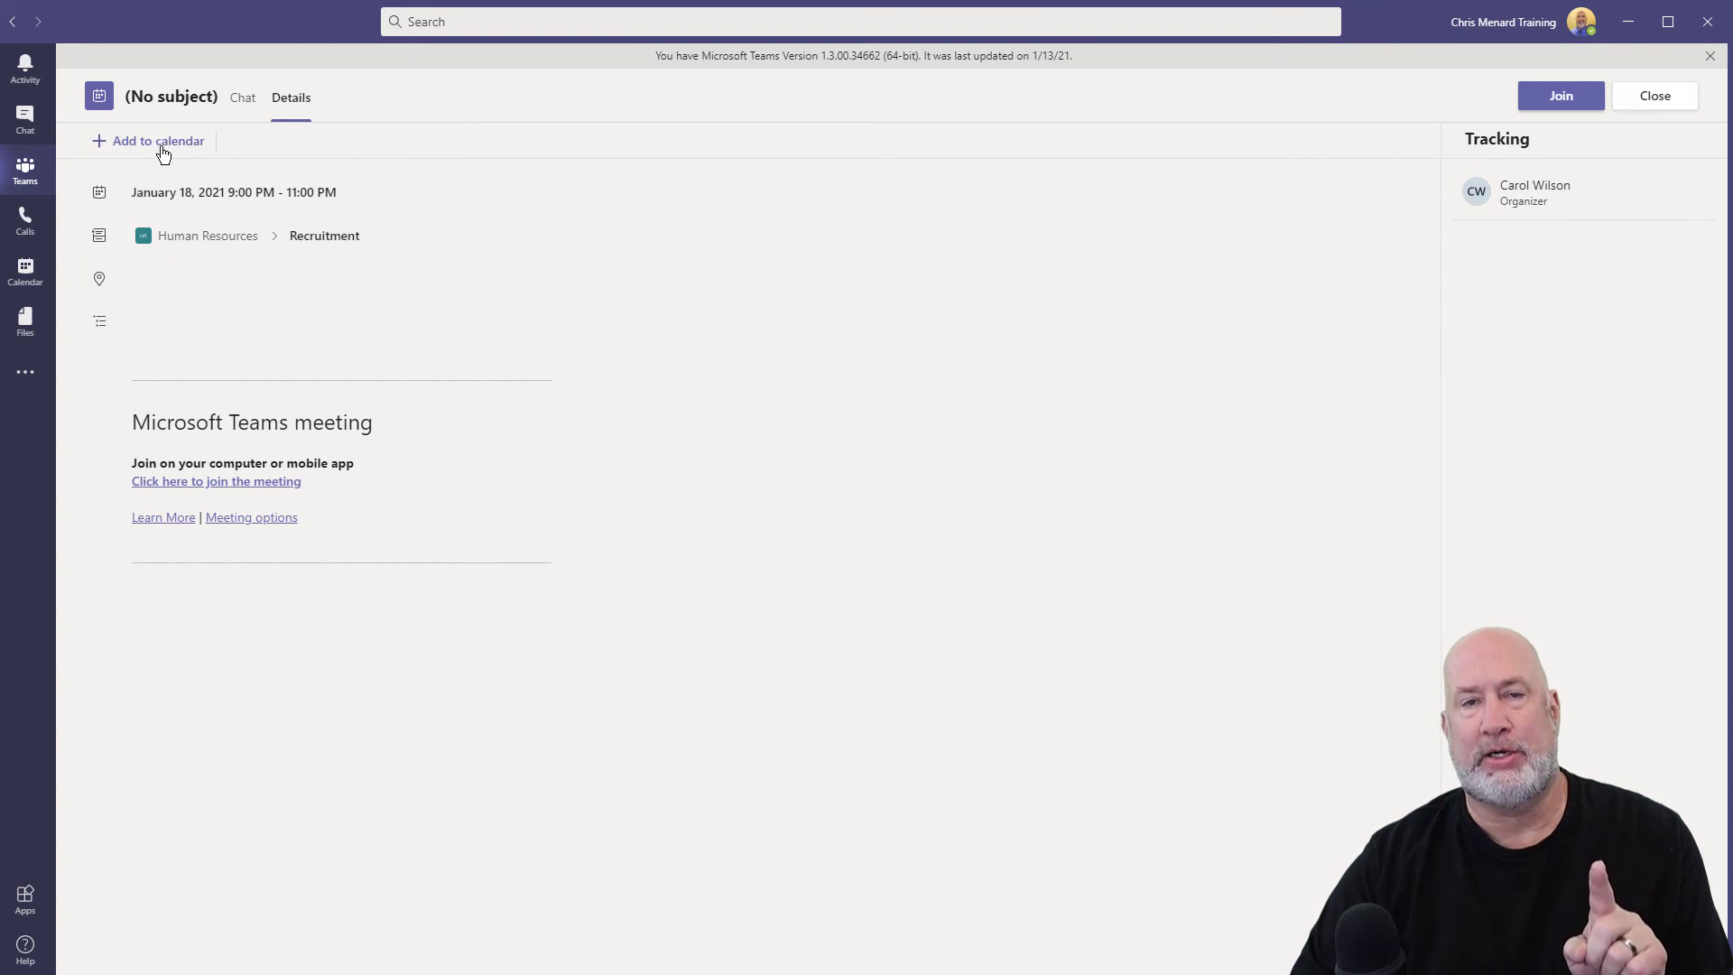
click(26, 269)
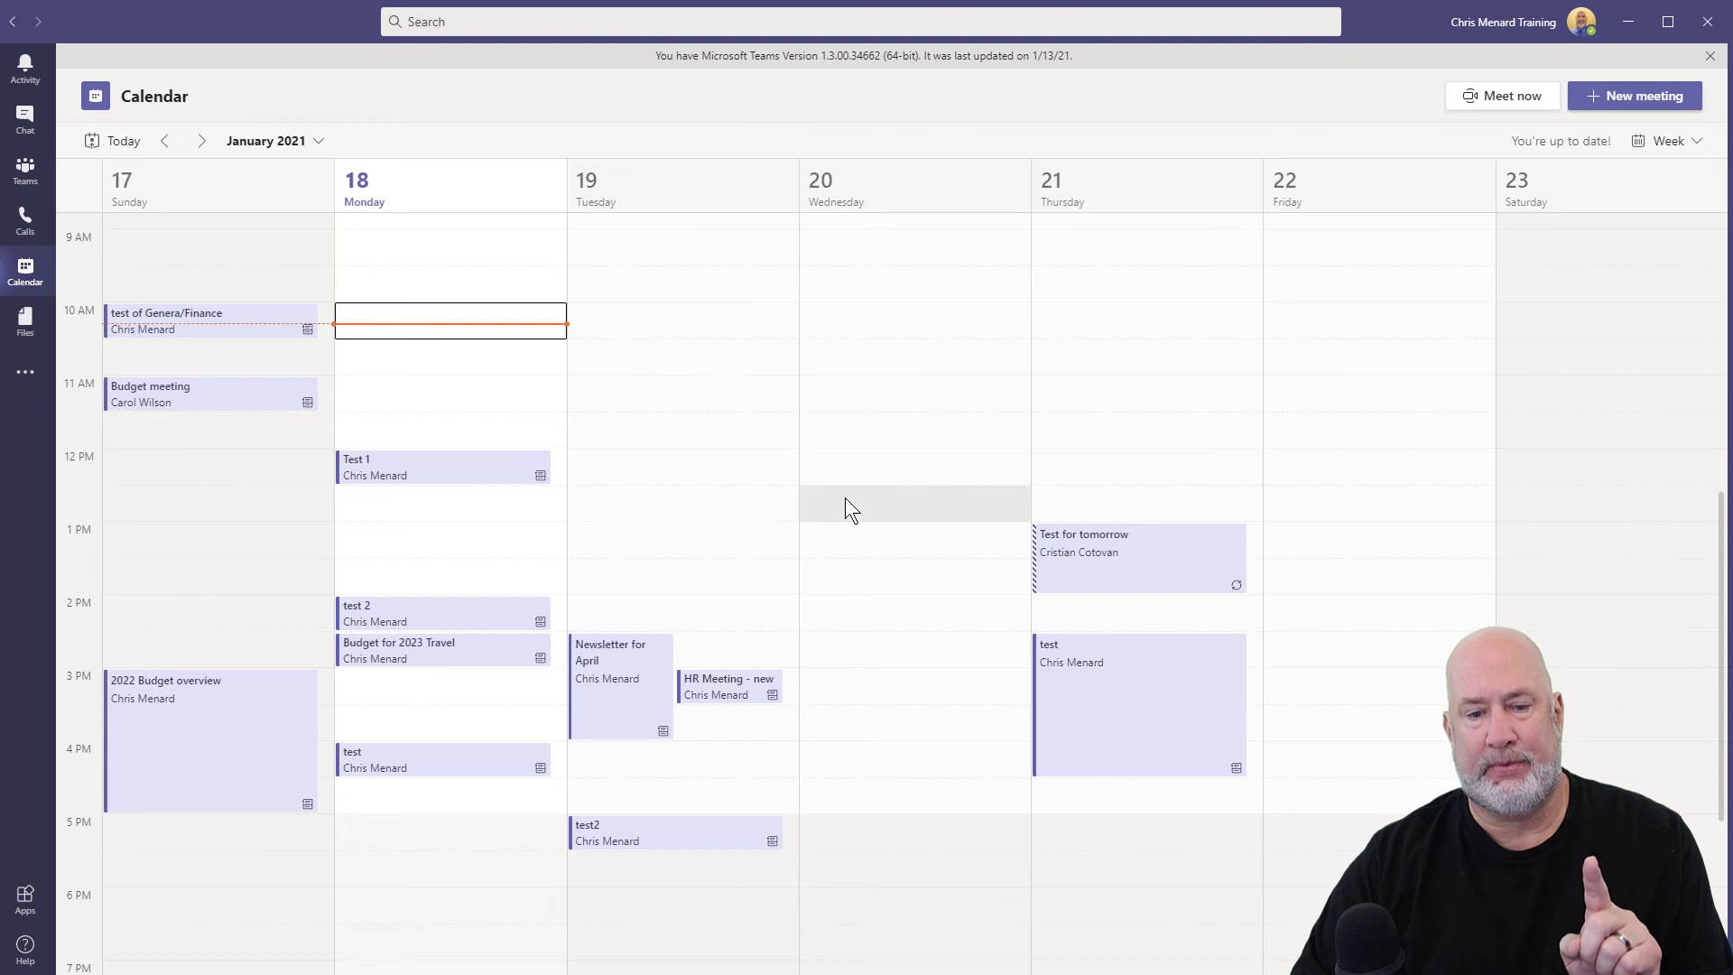
scroll(847, 498, down, 4)
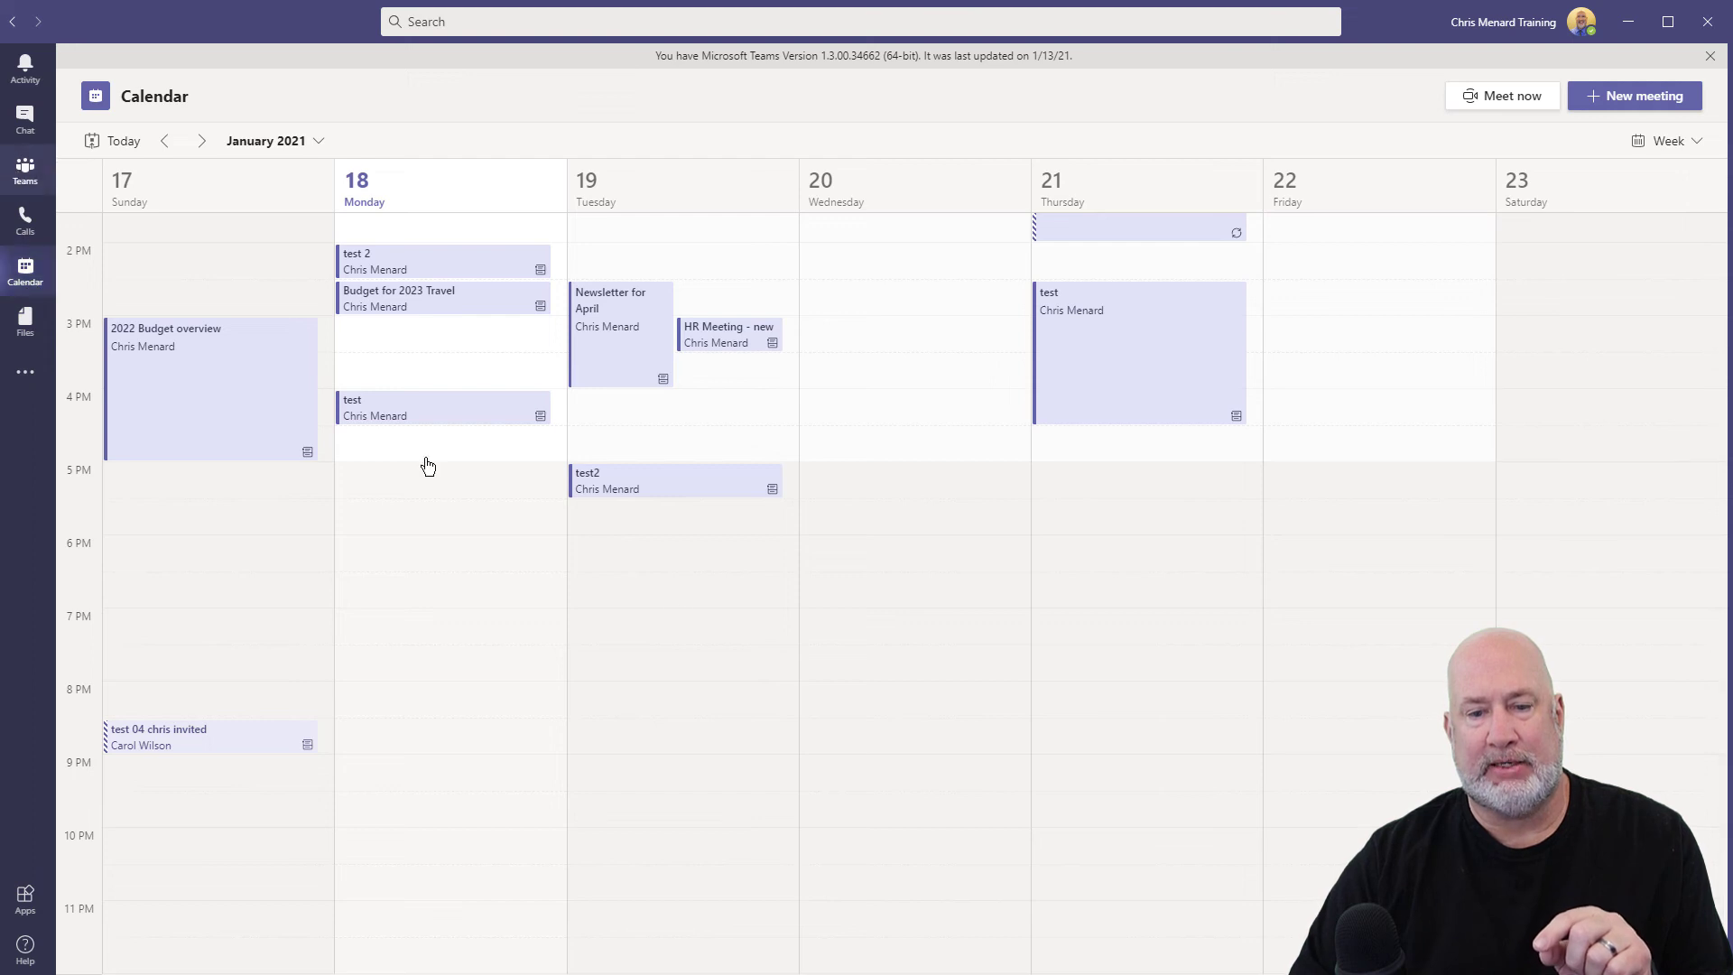
Step: Return to the untitled meeting's details, add it to the personal calendar, and check the calendar's 9:00 PM slot on Jan 18
key(ctrl+3)
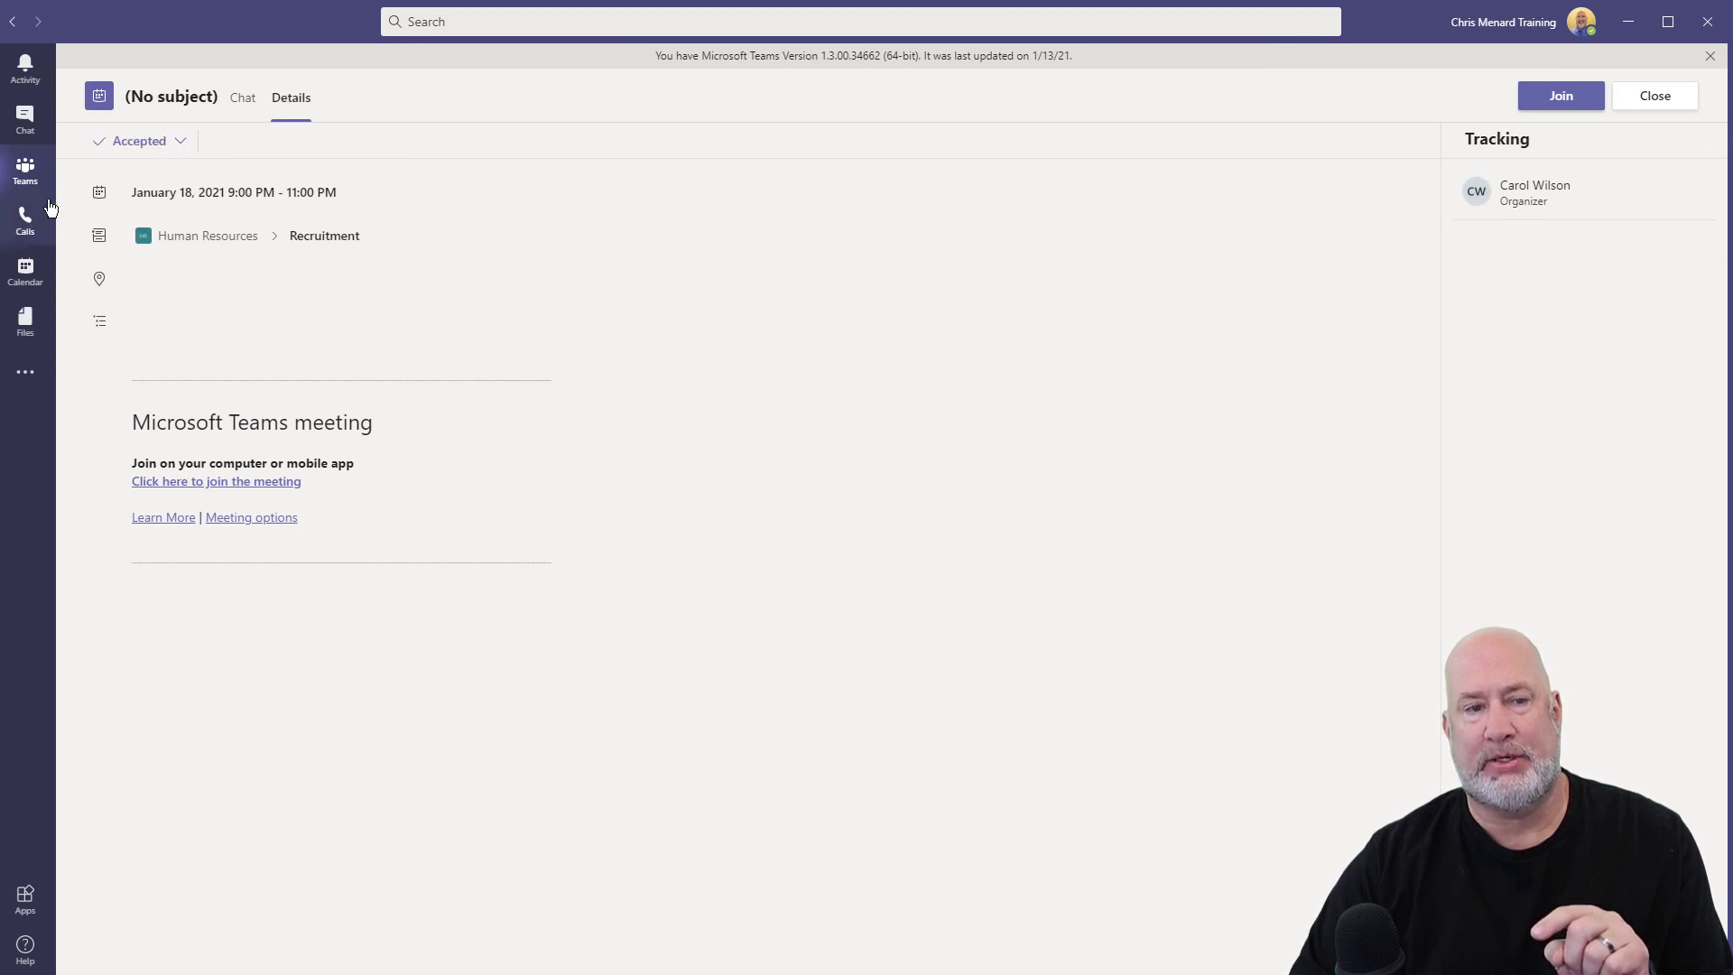
click(45, 279)
scroll(406, 569, down, 4)
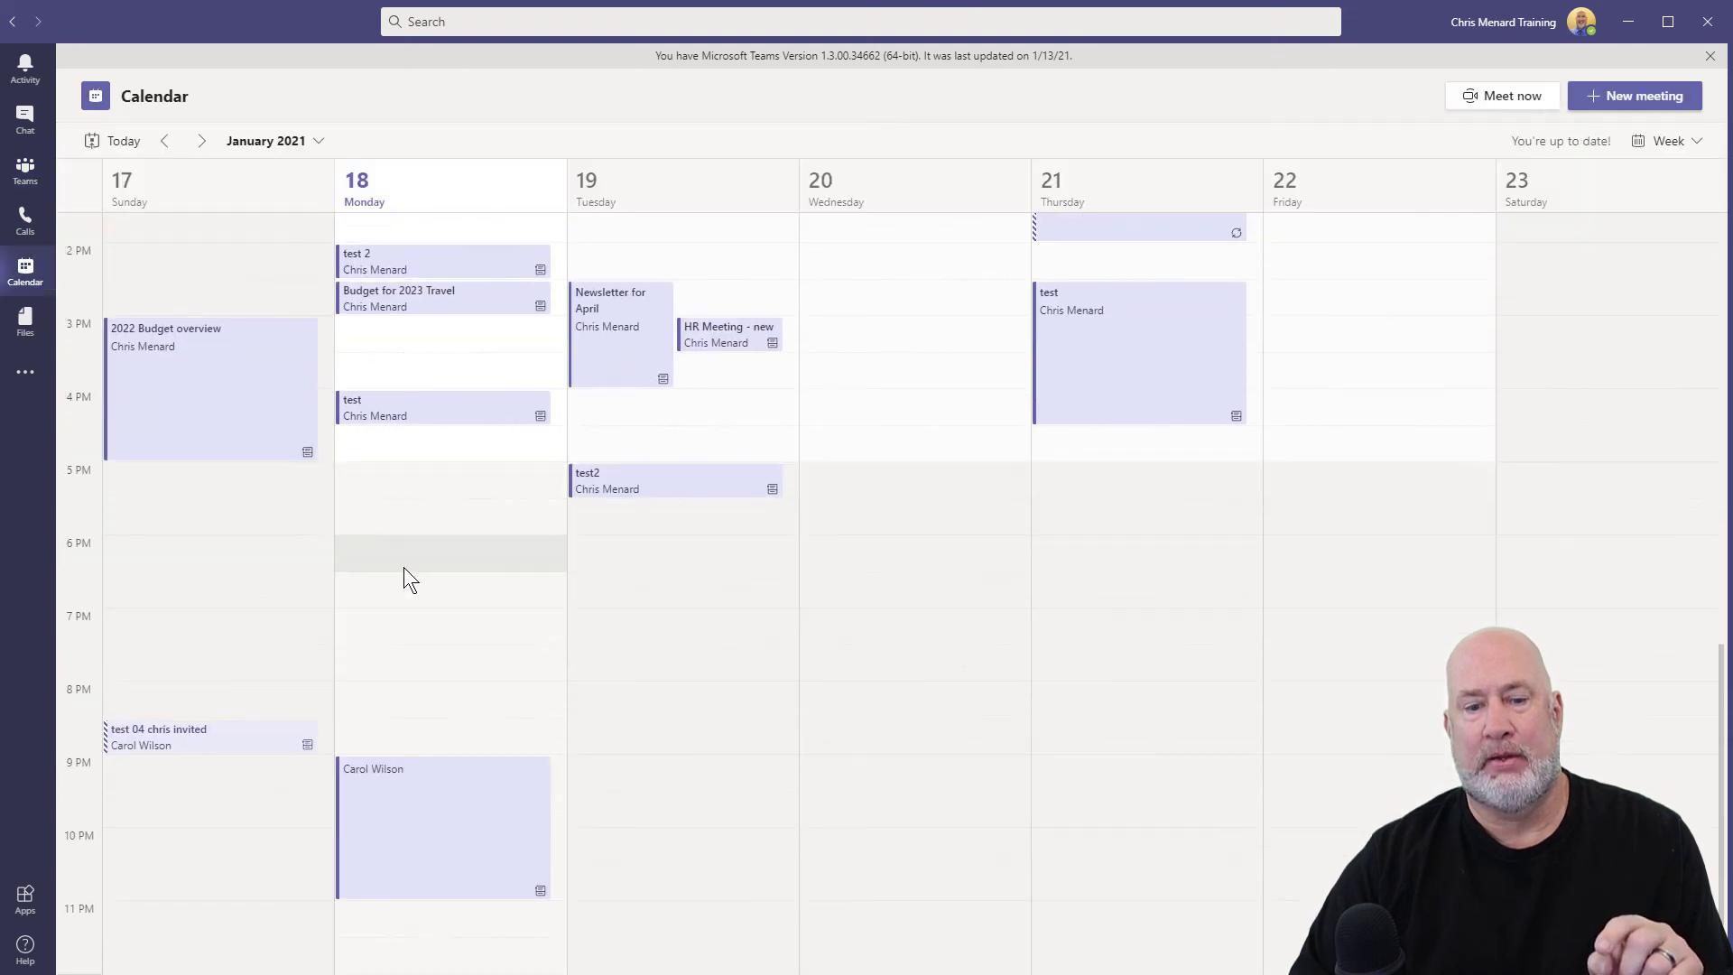